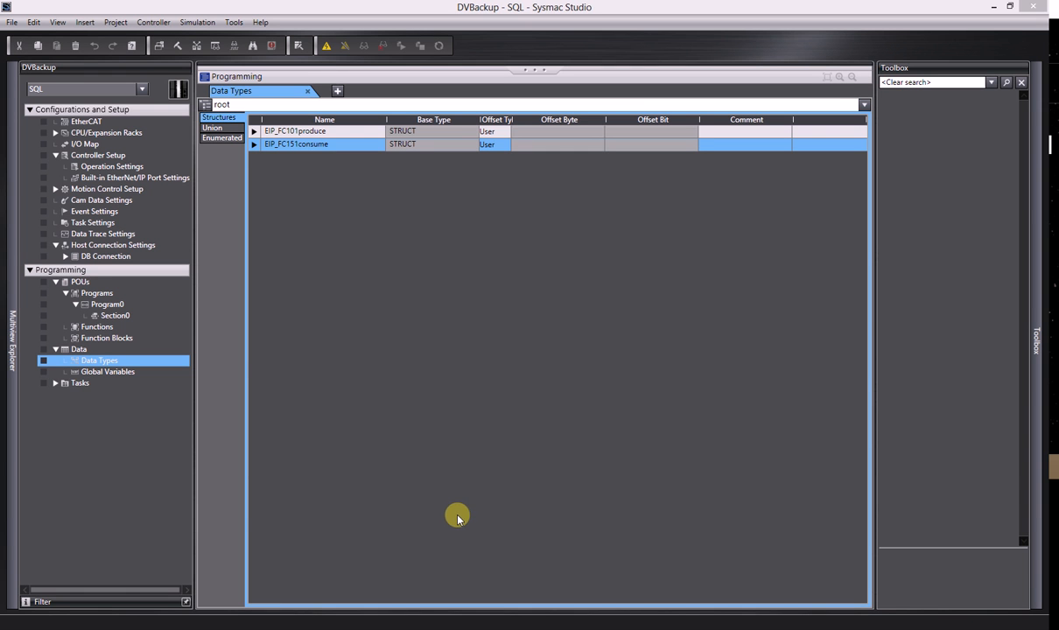
- Expand the EIP_FC101produce and EIP_FC151consume structures to examine their members
left_click(254, 132)
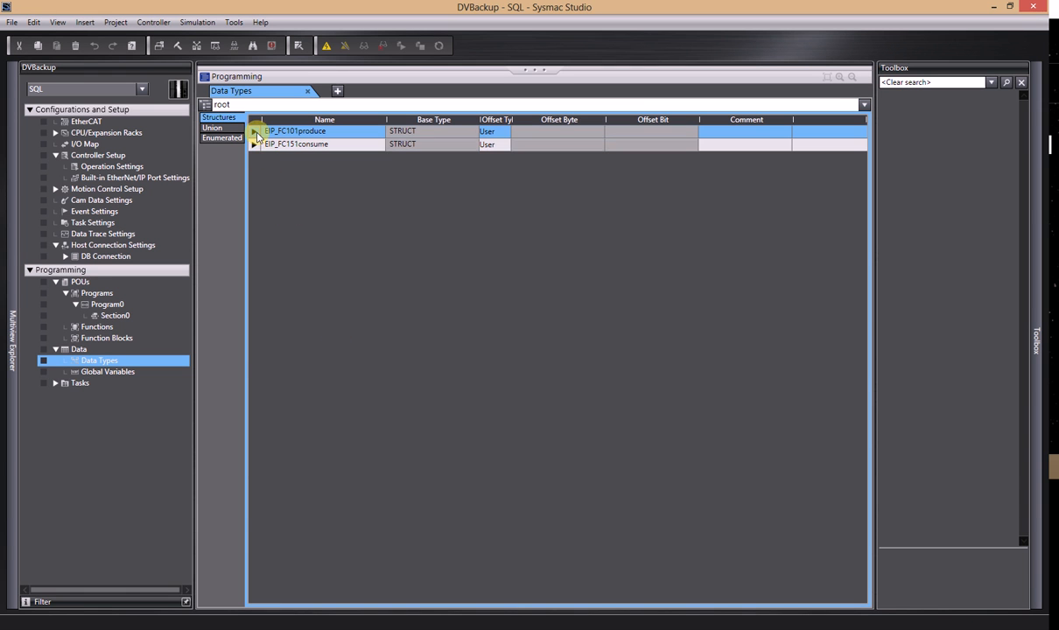
left_click(254, 132)
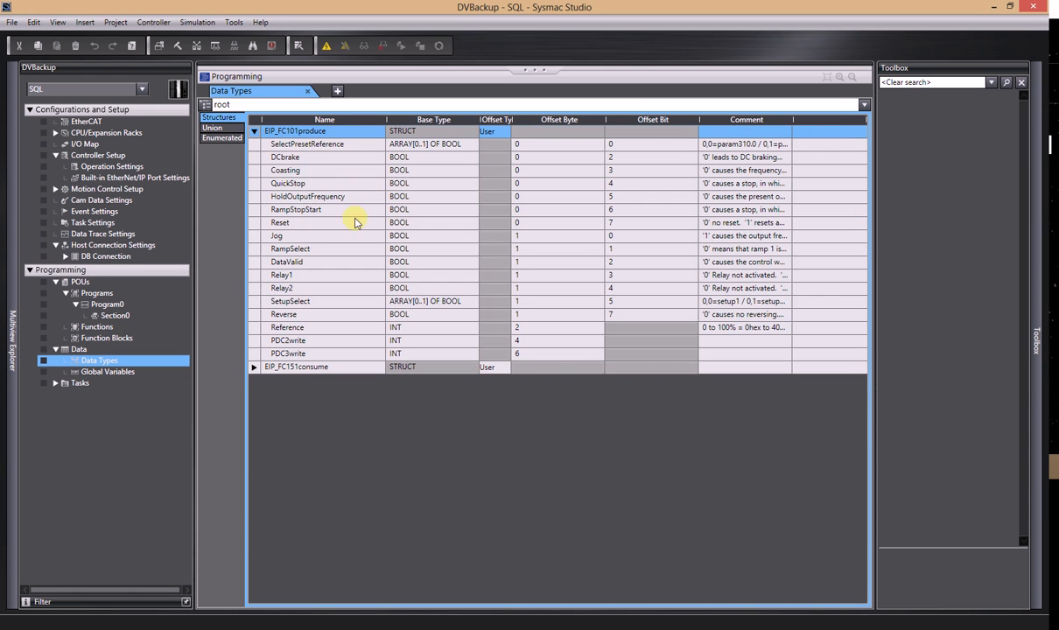
left_click(253, 368)
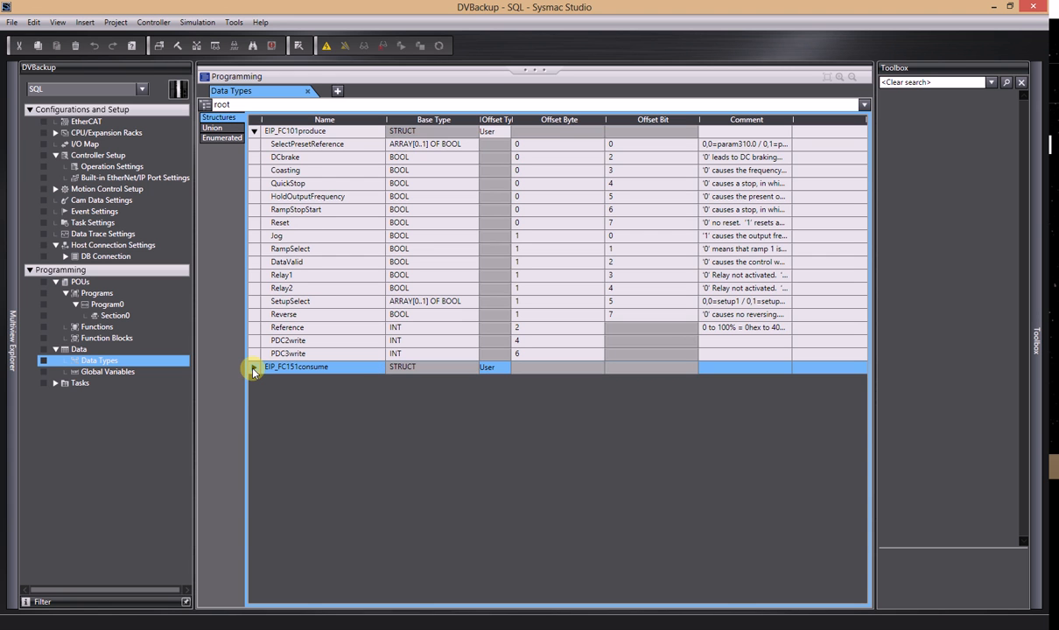
left_click(254, 367)
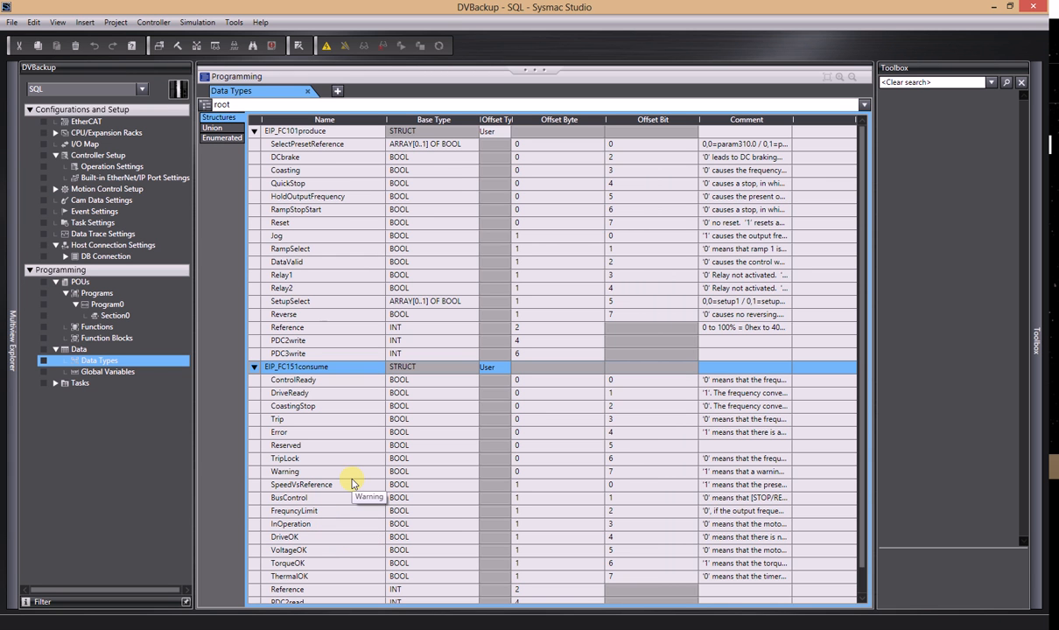
- Launch a second instance of Sysmac Studio
key("super")
type("y")
key("BackSpace")
type("sys")
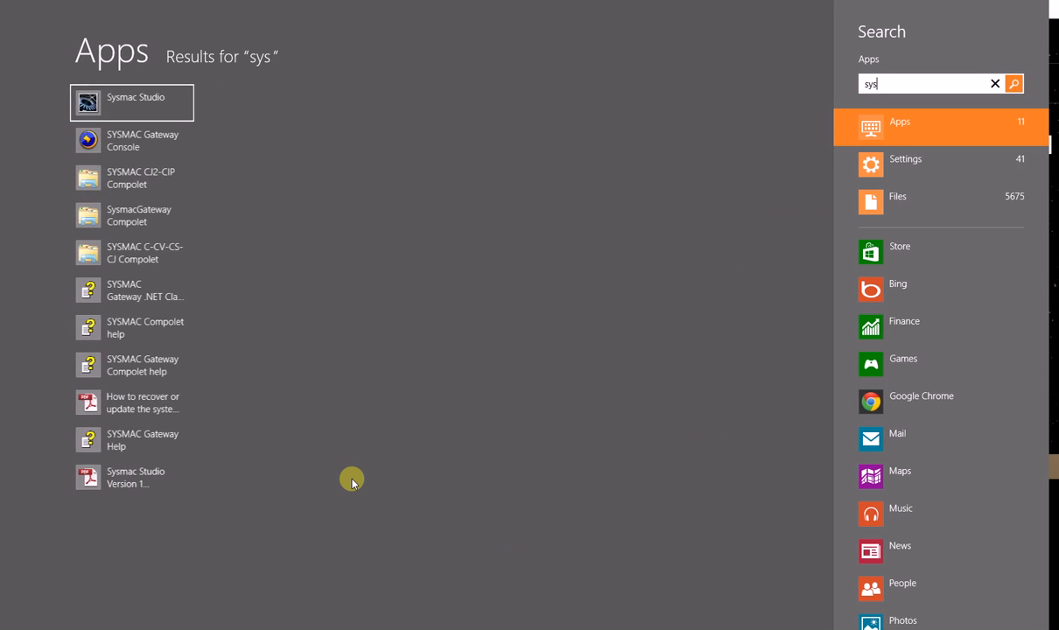
key("Return")
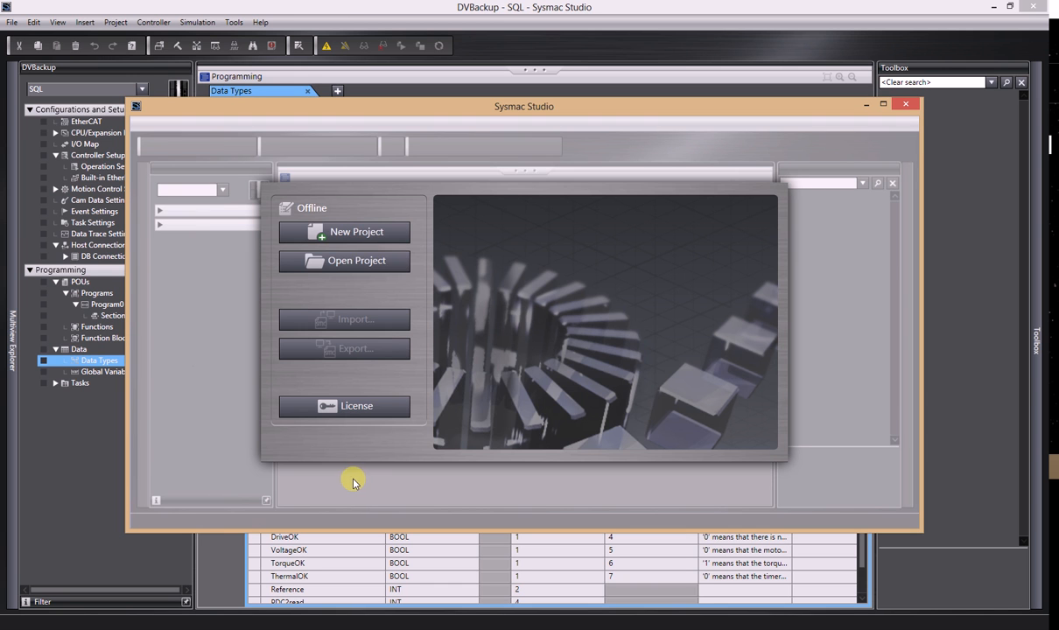
- Create a Library Project named StrucExample for the NJ501-1500 controller, version 1.05
left_click(297, 231)
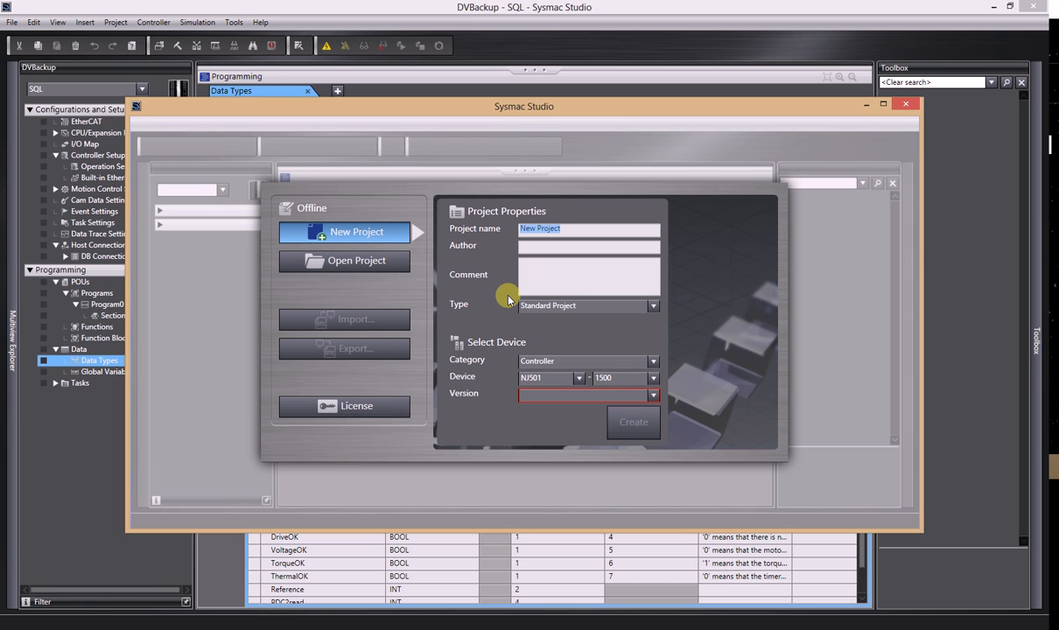
type("StrucExample")
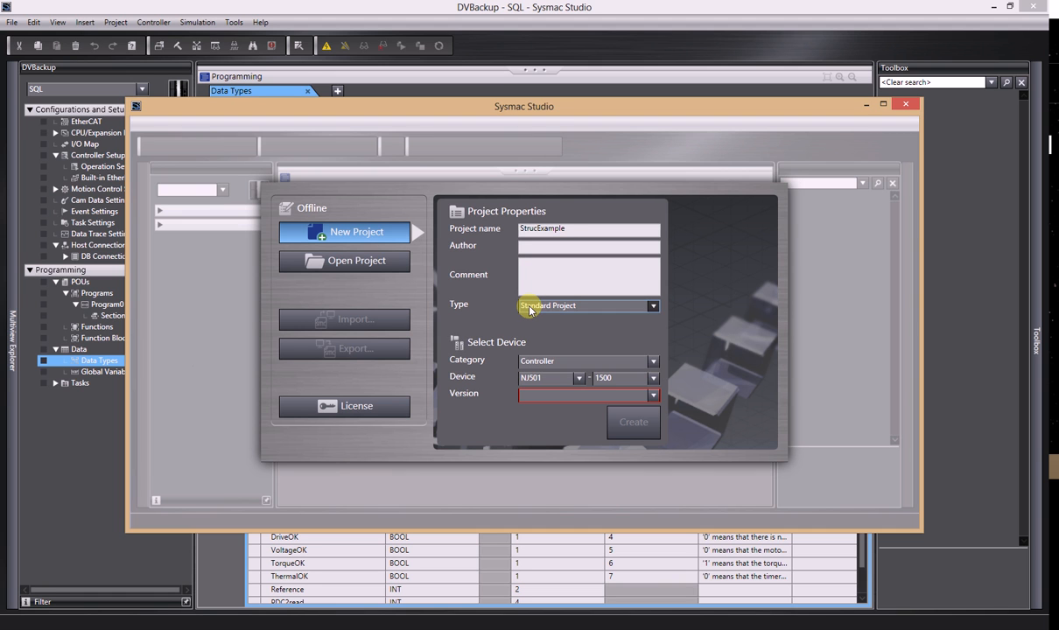
left_click(528, 306)
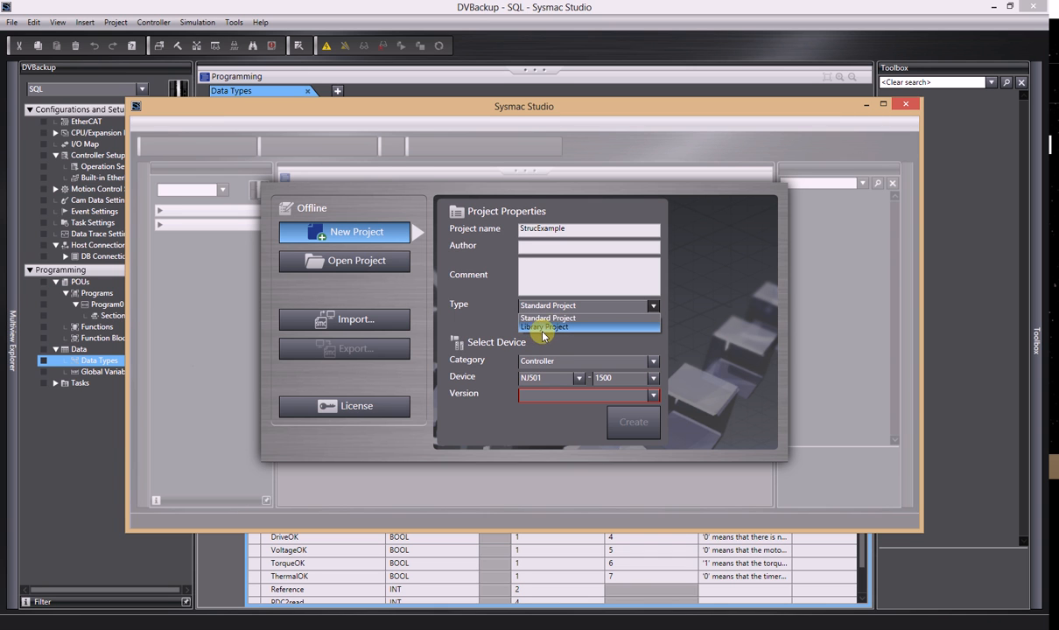
left_click(540, 328)
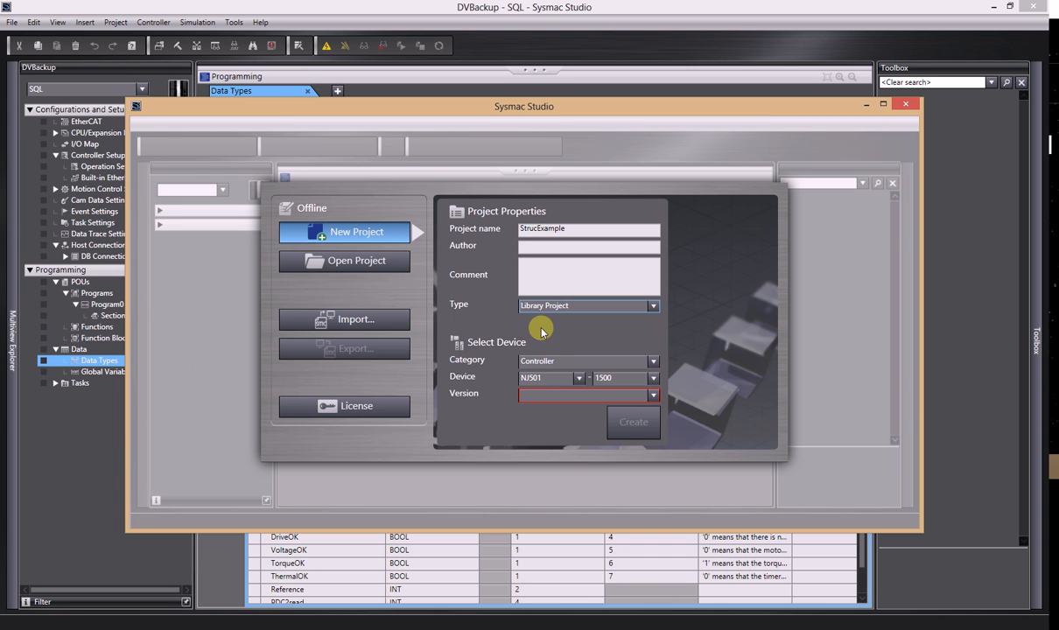
left_click(539, 395)
left_click(539, 418)
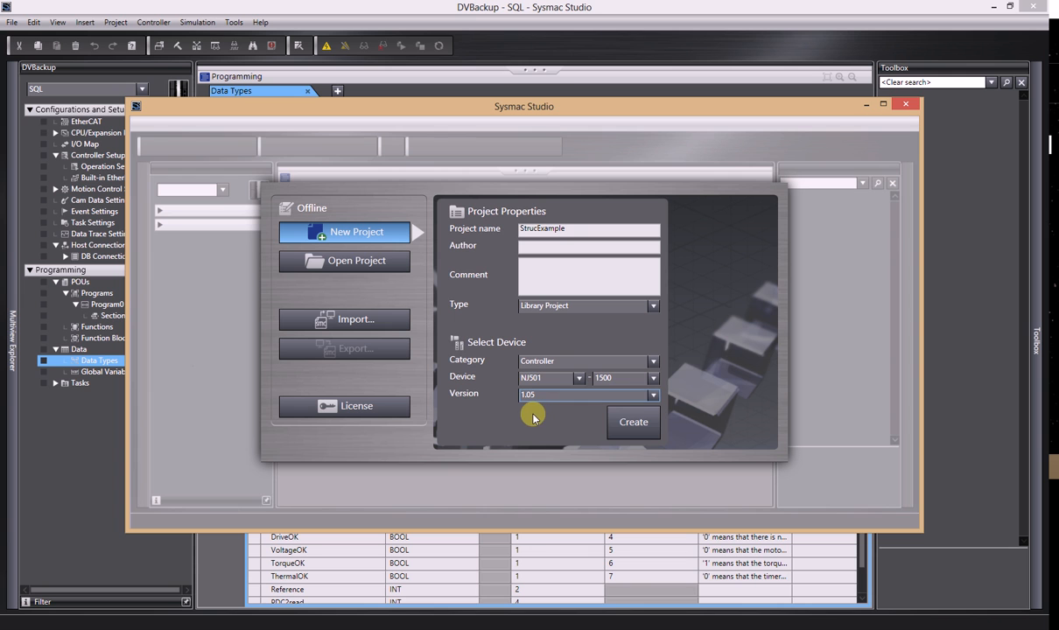
left_click(634, 425)
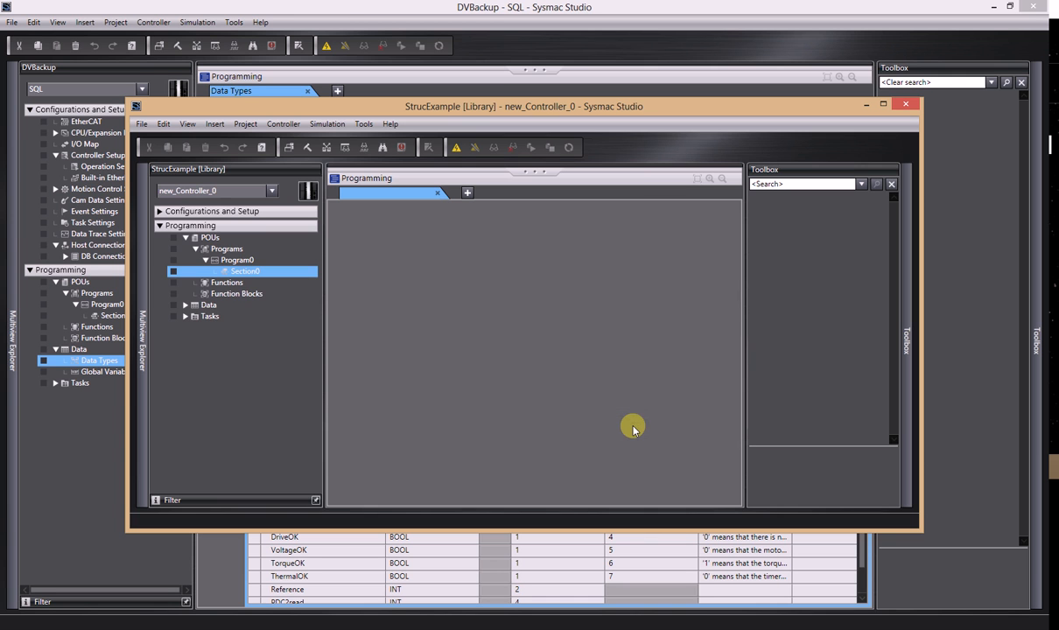
- Copy all structures from the DVBackup project's data types into the StrucExample library project's data types
left_click(186, 304)
double_click(189, 317)
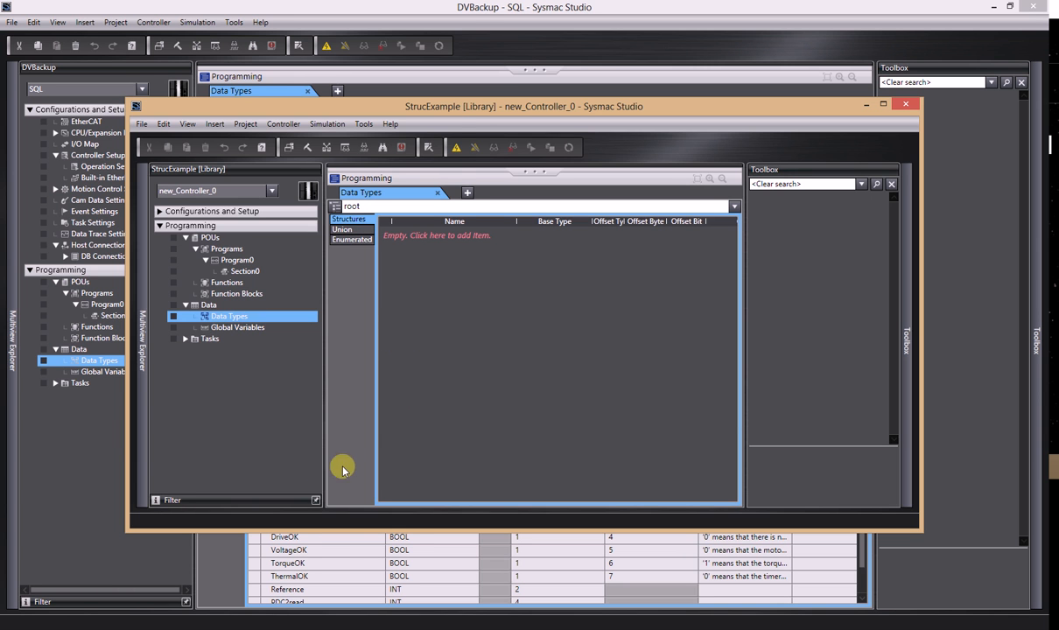
left_click(324, 550)
left_click(280, 289)
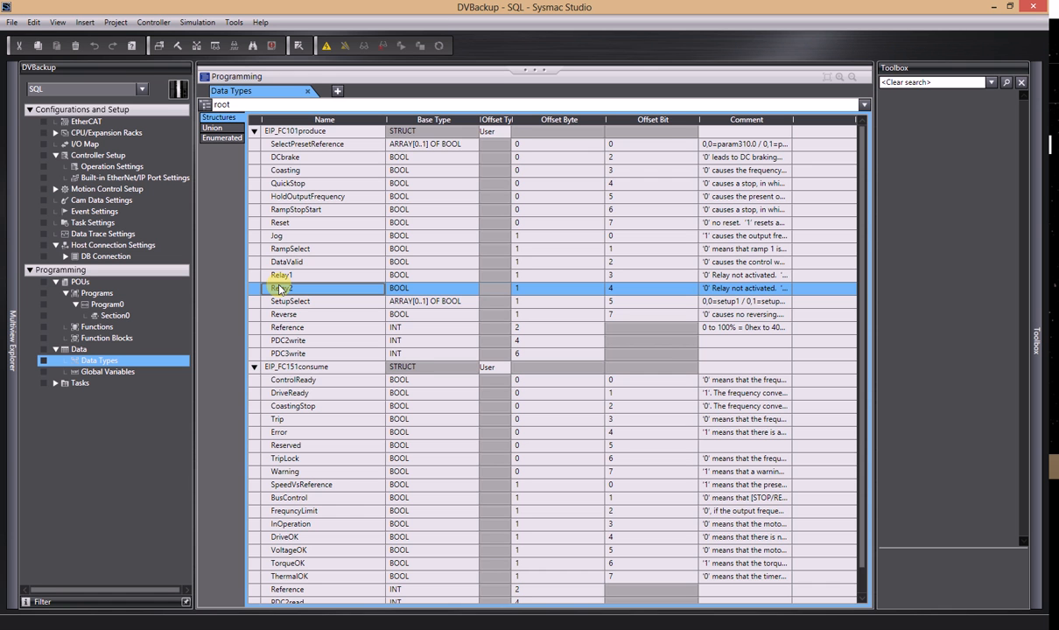
key("ctrl+a")
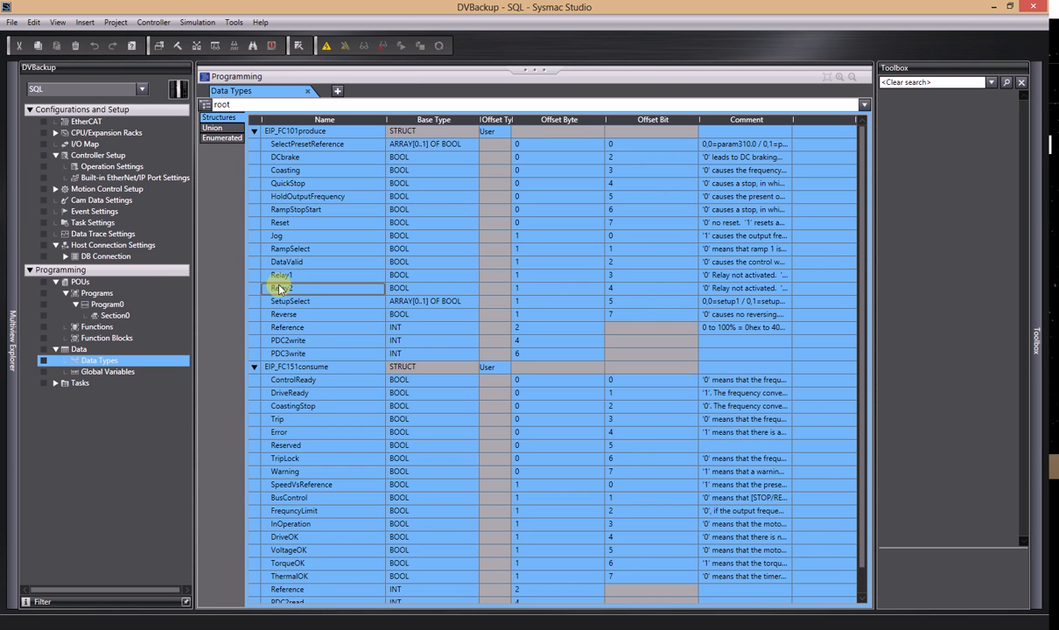
right_click(280, 288)
left_click(292, 337)
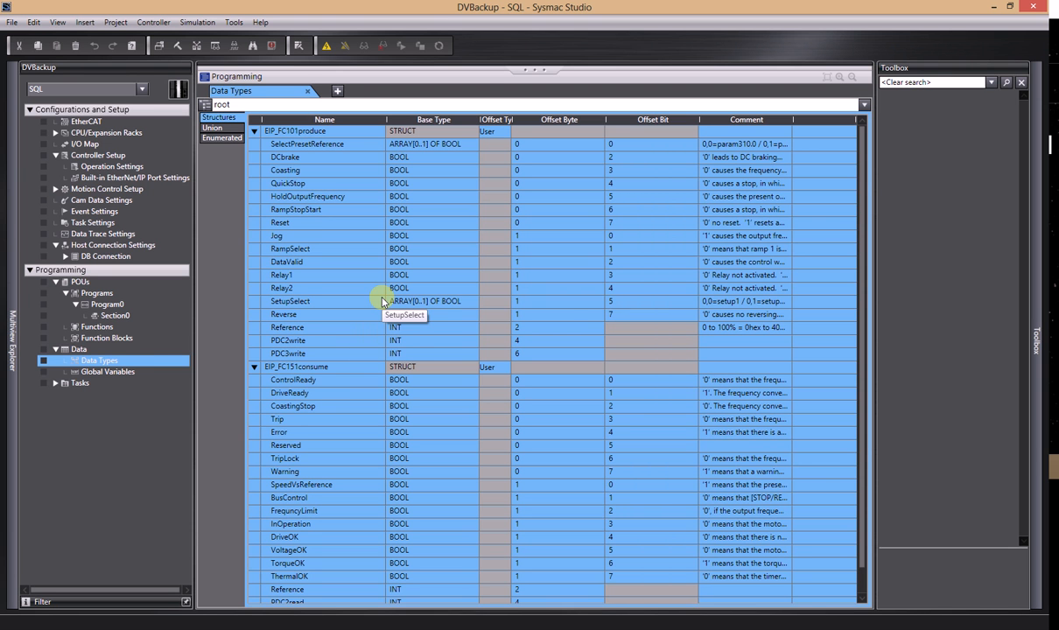
key("alt+Tab")
right_click(391, 255)
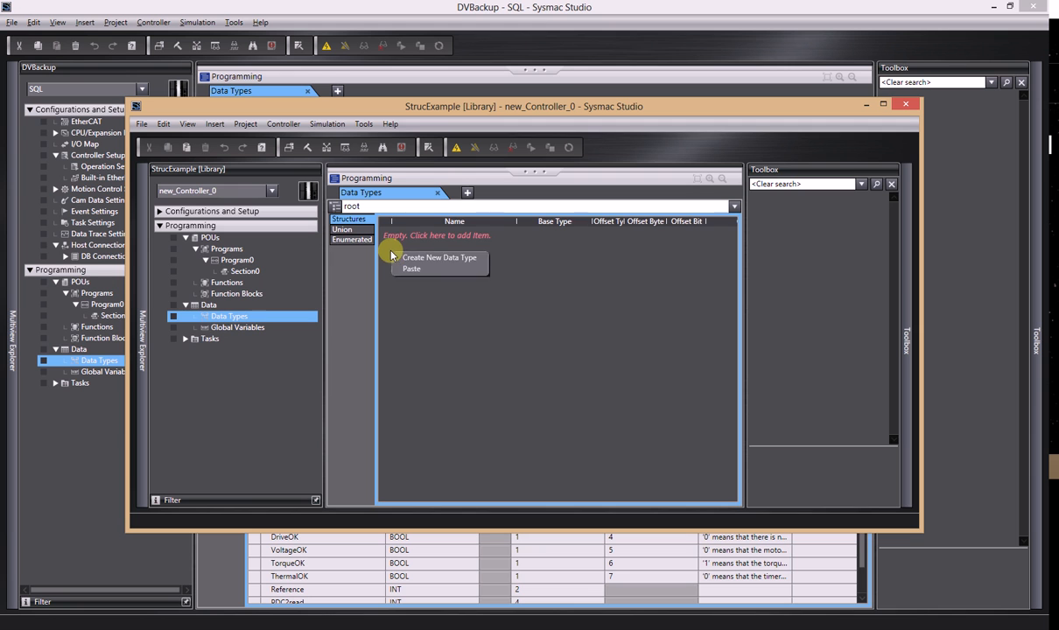
left_click(399, 271)
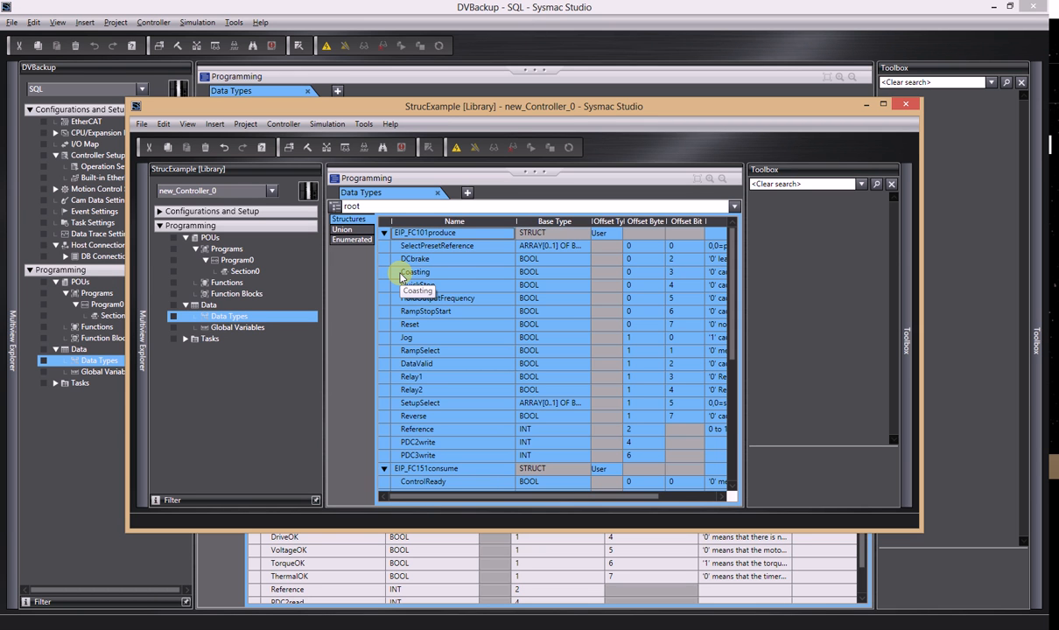
- Collapse the pasted EIP_FC151consume structure in the library project's data type list
left_click(392, 235)
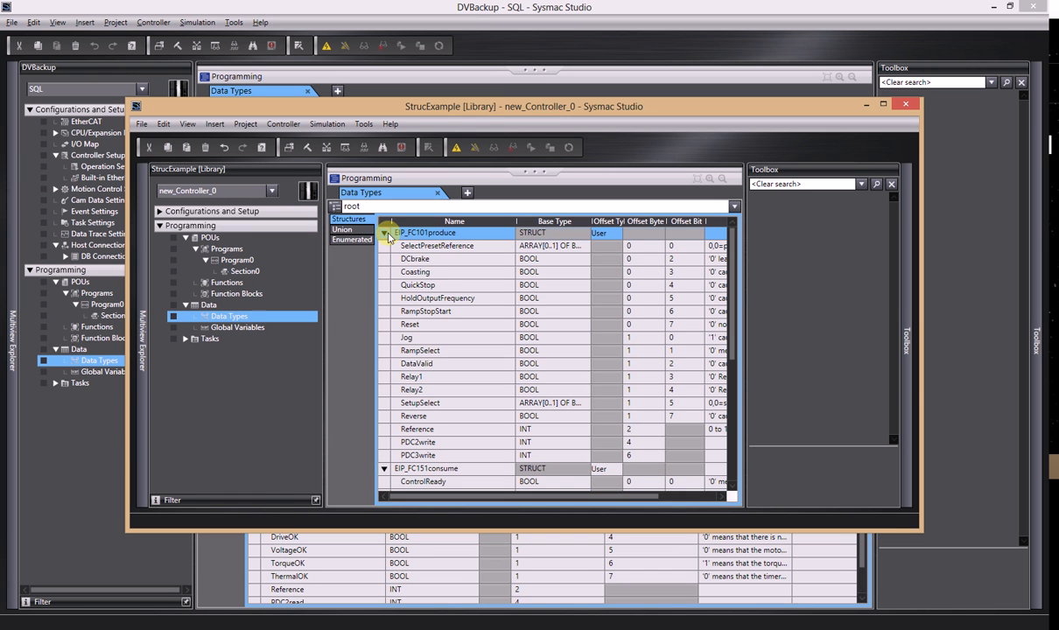
left_click(383, 471)
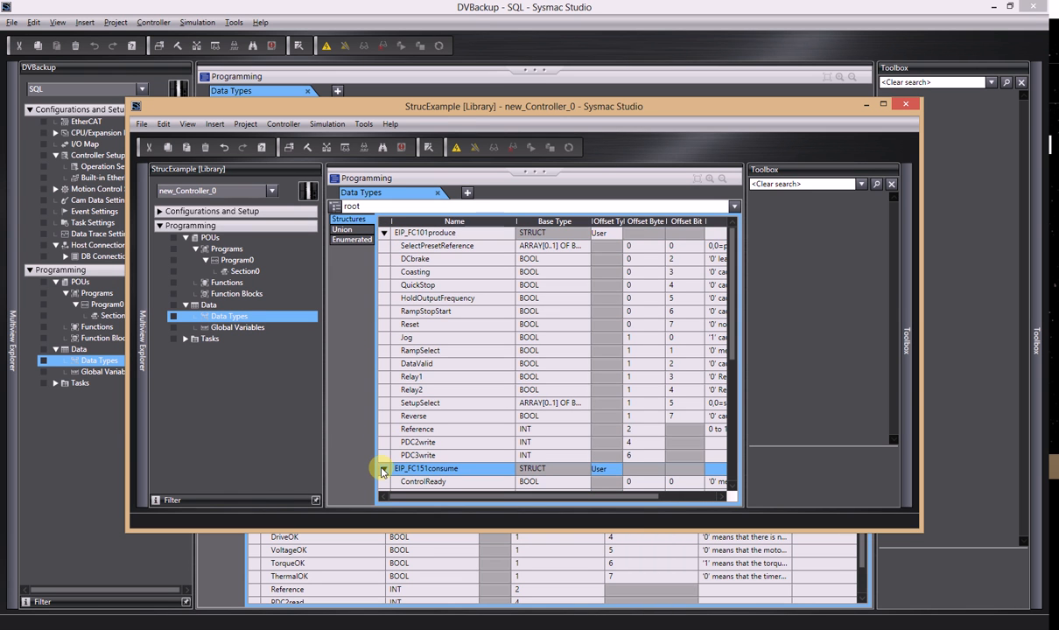
left_click(383, 471)
left_click(383, 234)
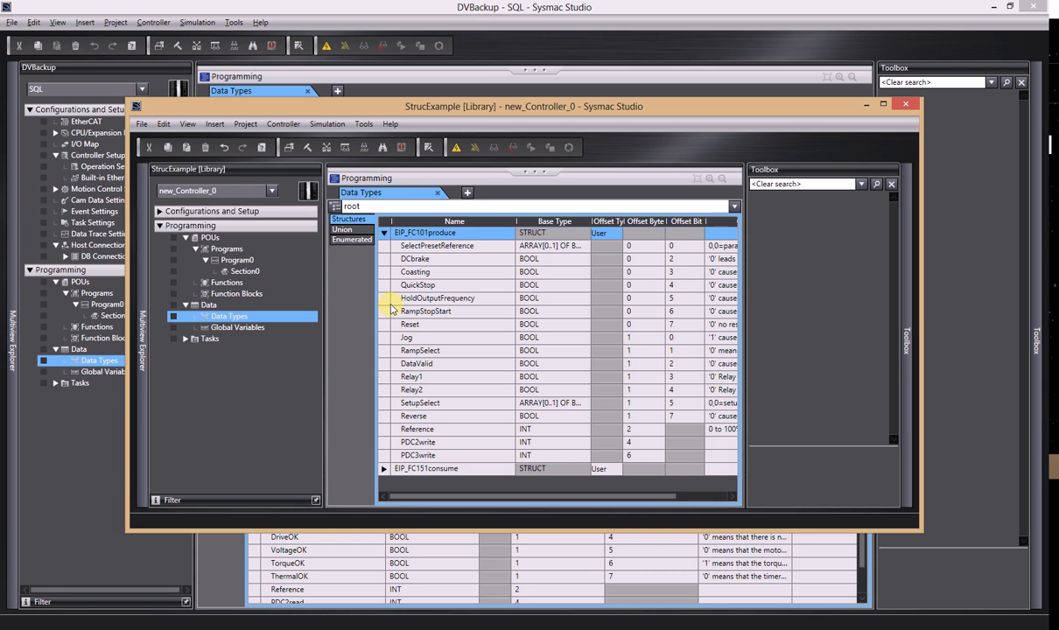
- Exclude Program0 from the parts selection in the StrucExample library settings
left_click(245, 124)
mouse_move(252, 232)
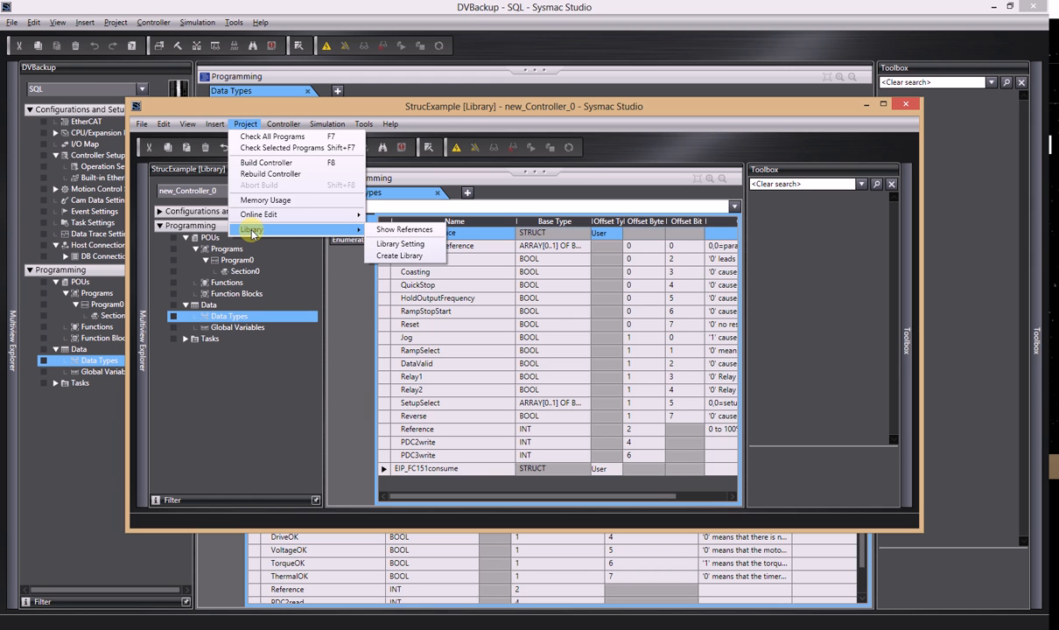
left_click(385, 247)
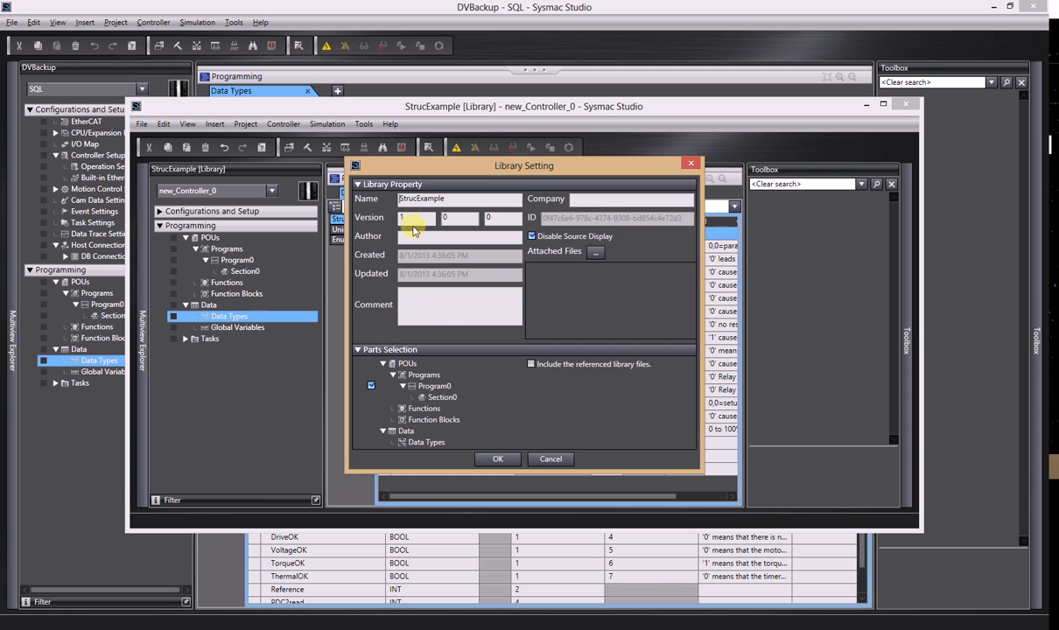
left_click(371, 385)
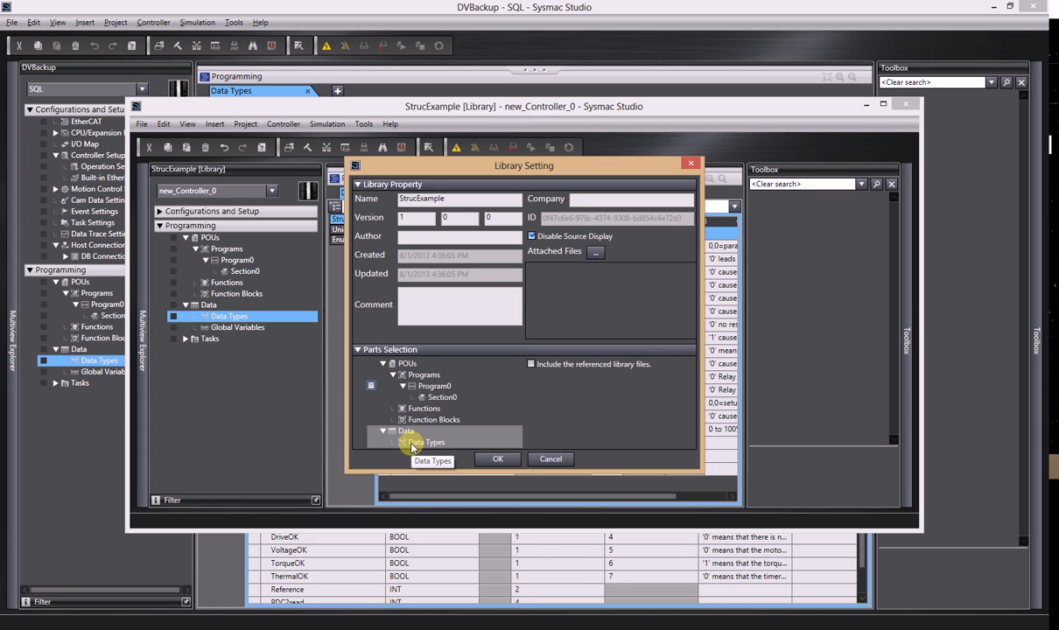
left_click(491, 459)
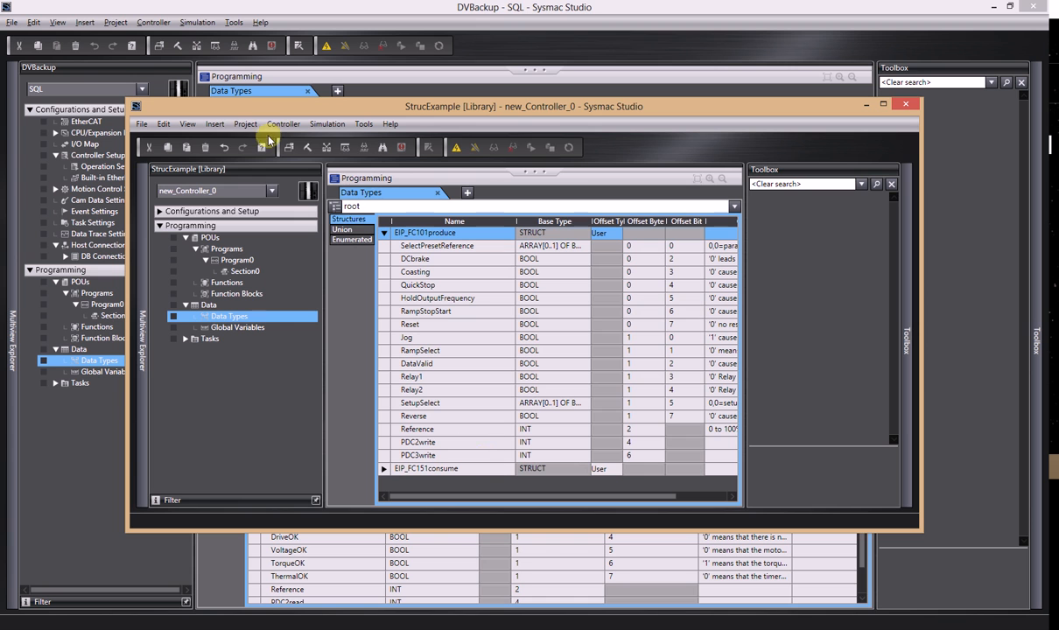
- Create the library file StrucExample.slr in the OMRON\Data\Lib folder, replacing the existing file
left_click(245, 123)
mouse_move(245, 230)
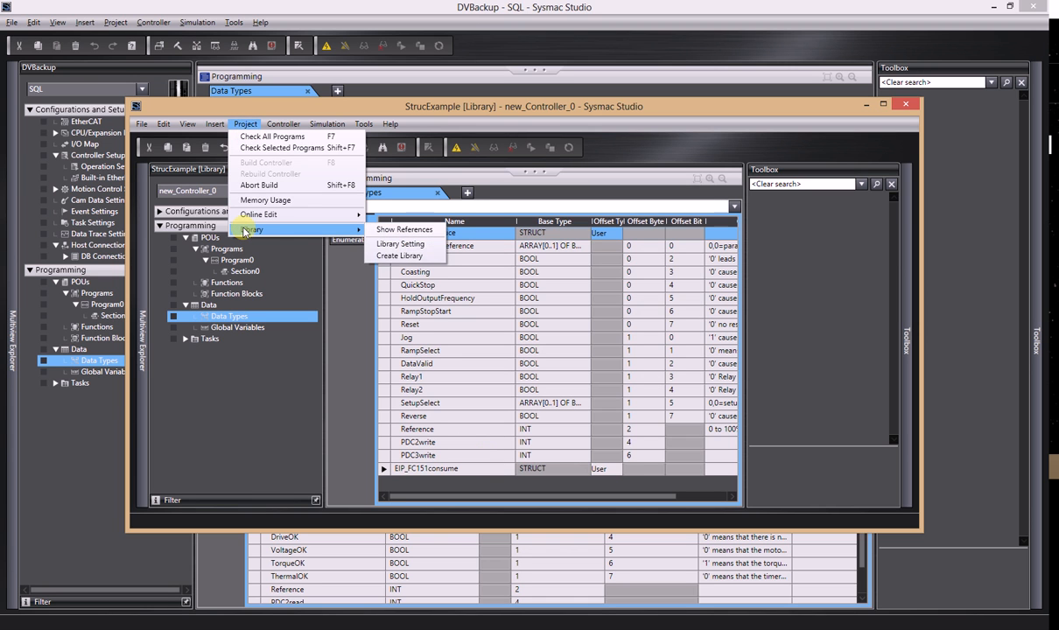
left_click(386, 256)
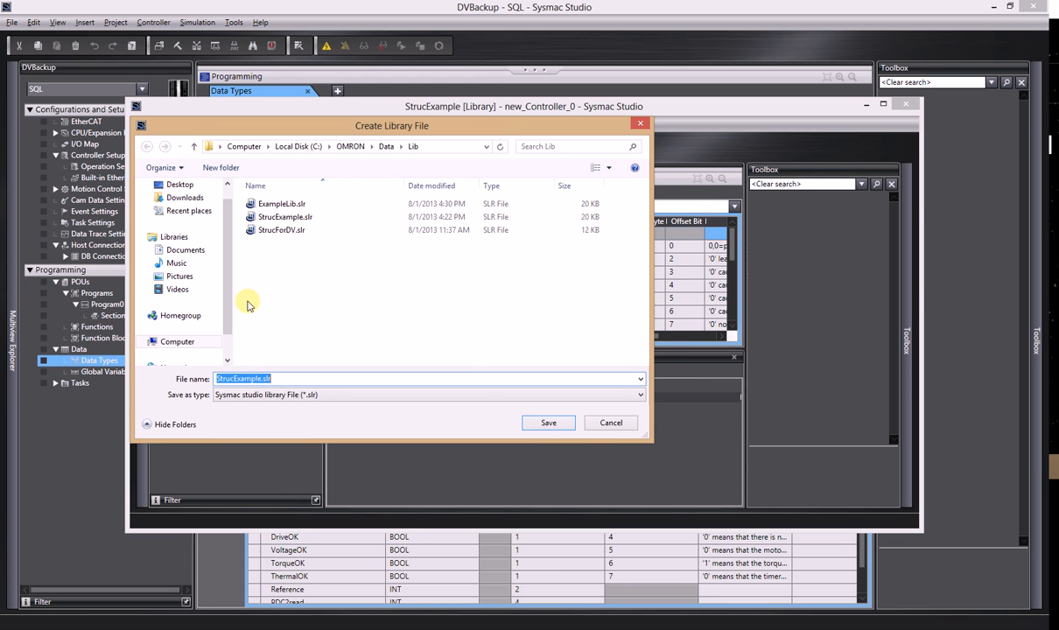
left_click(534, 419)
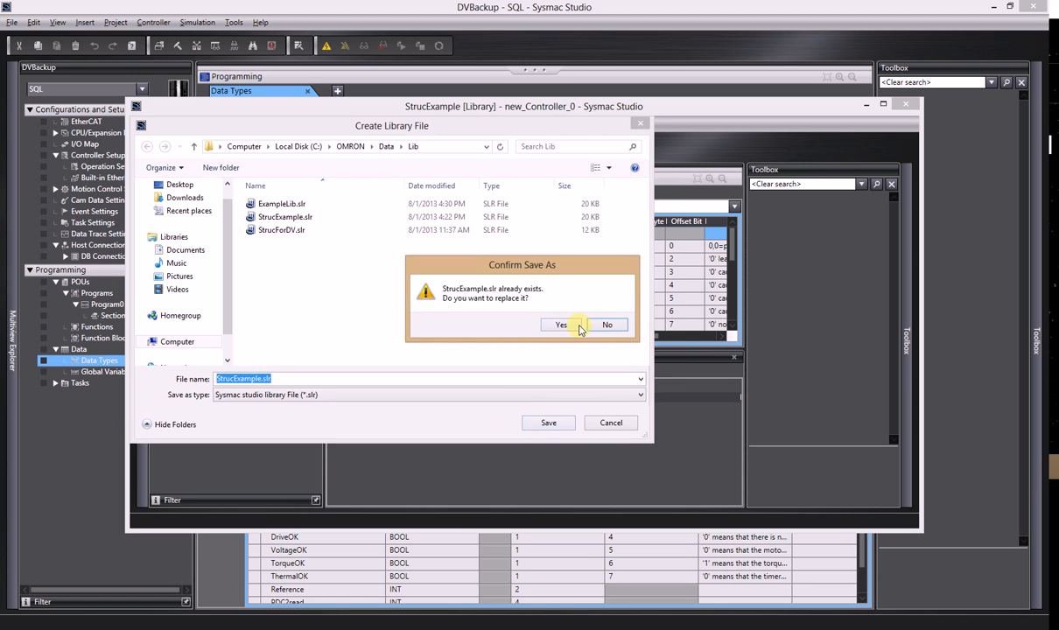
left_click(575, 325)
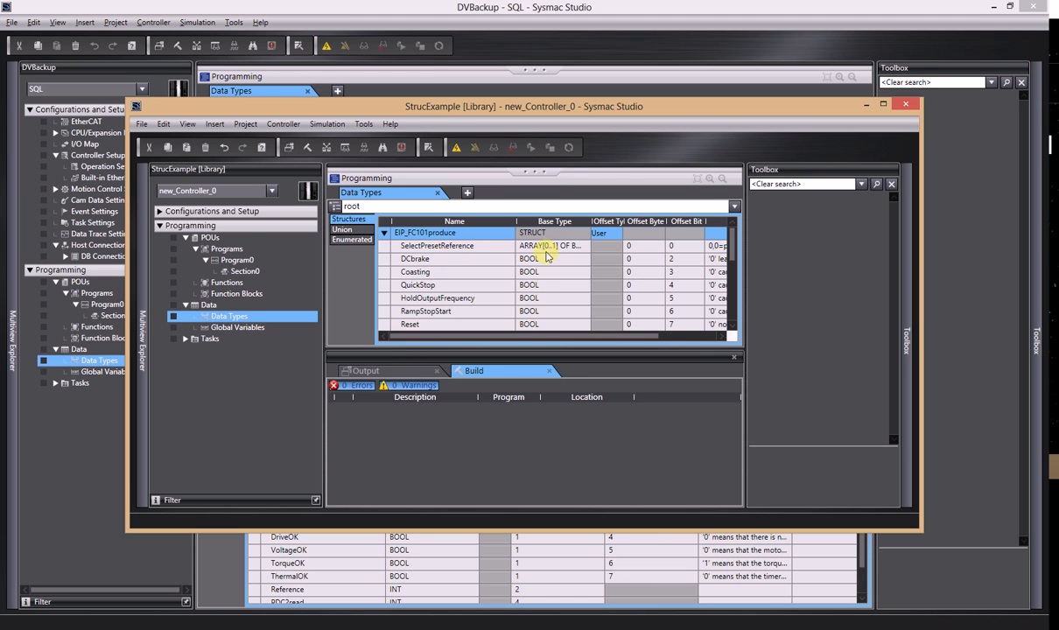
- Close the DVBackup and StrucExample project windows
left_click(905, 104)
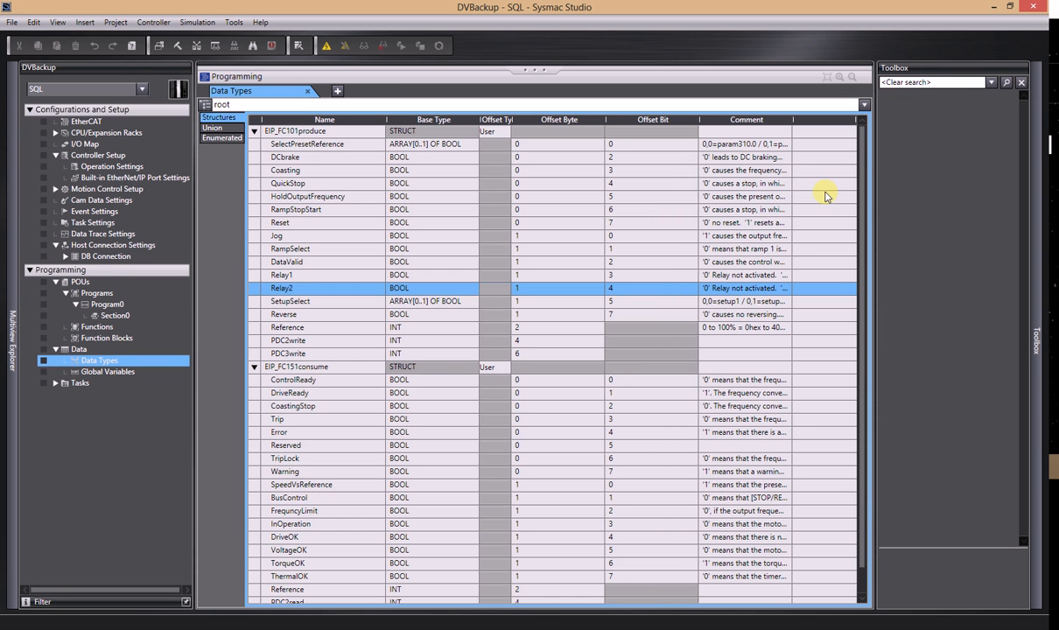
left_click(1039, 7)
left_click(492, 343)
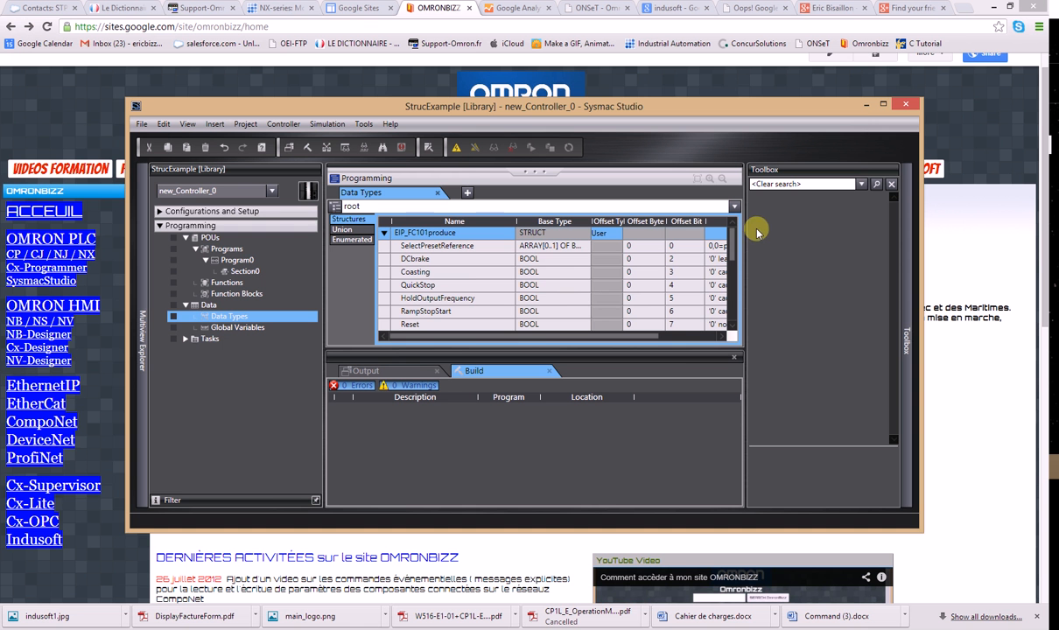
left_click(907, 105)
left_click(490, 344)
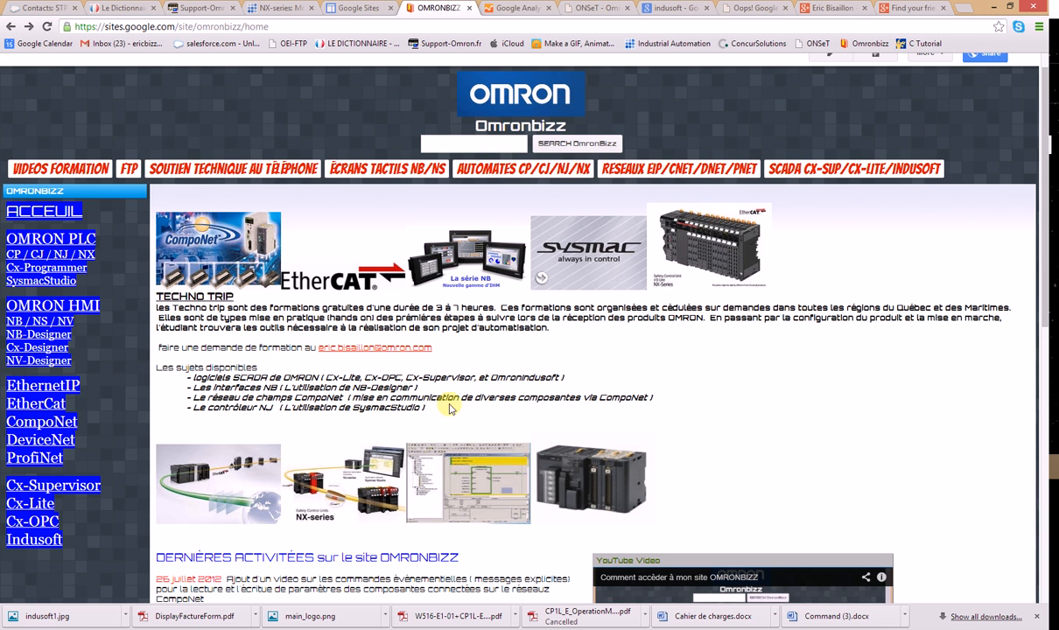
- Search the installed apps for "sys" and launch Sysmac Studio
key("super")
type("sys")
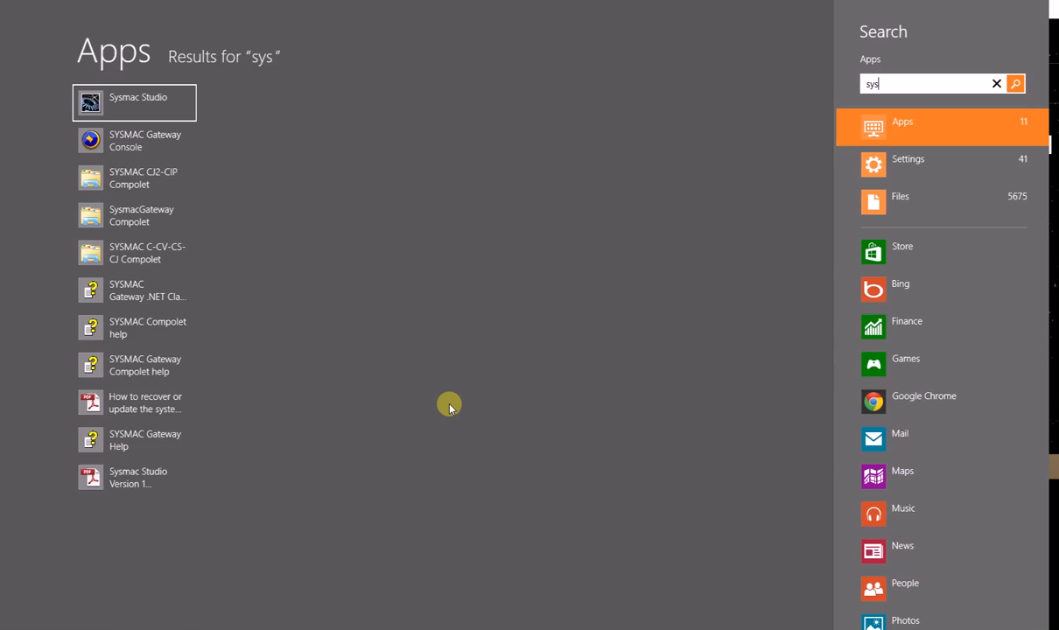
key("Return")
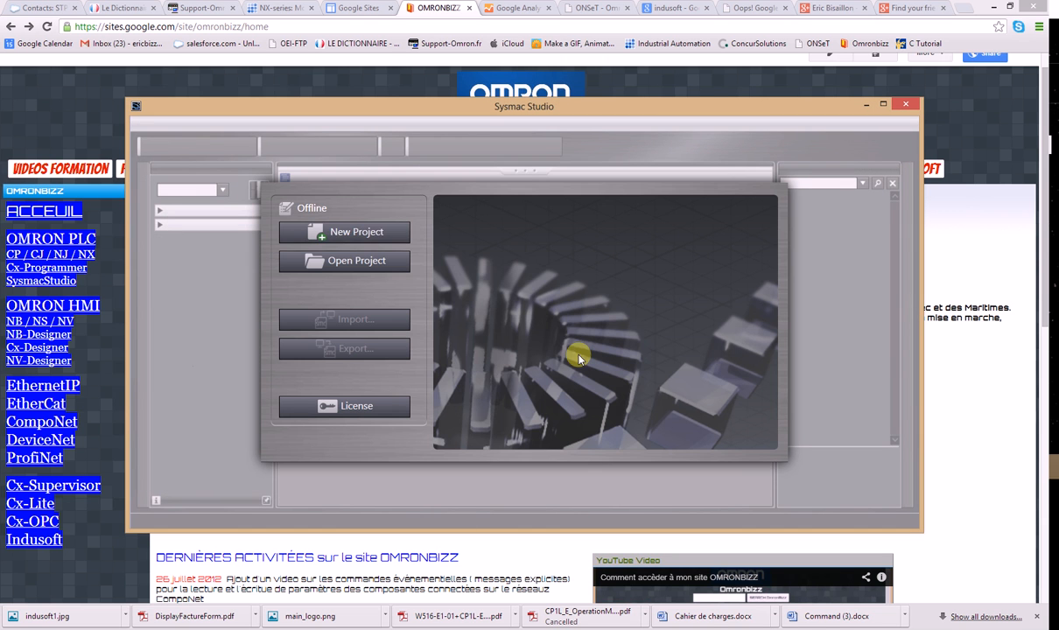
- Create a standard project named New Project for an NJ501-1500 controller, choosing its version
left_click(341, 230)
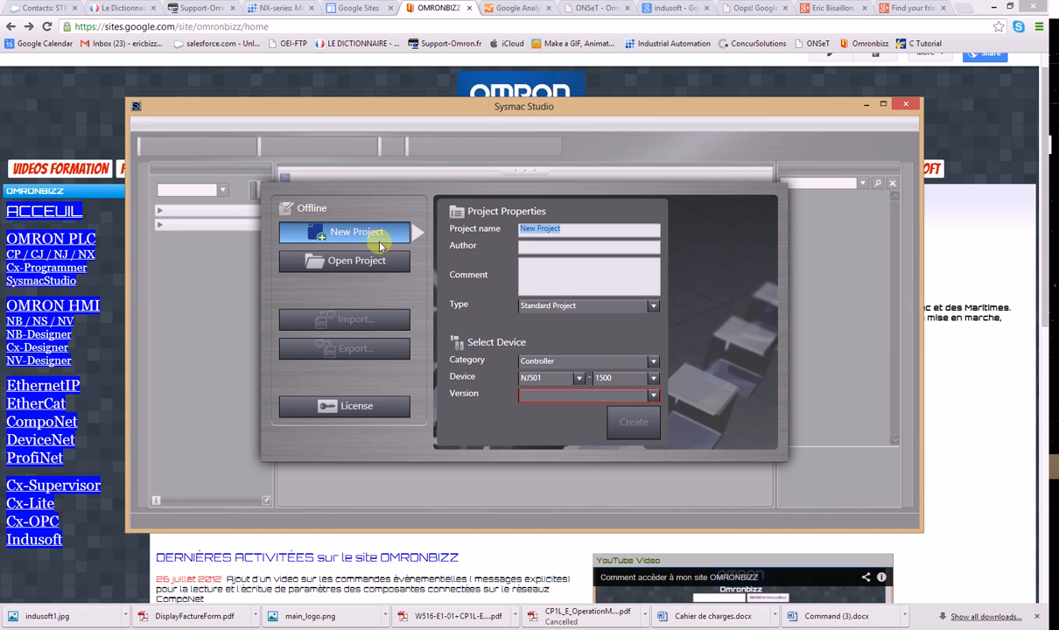
left_click(525, 247)
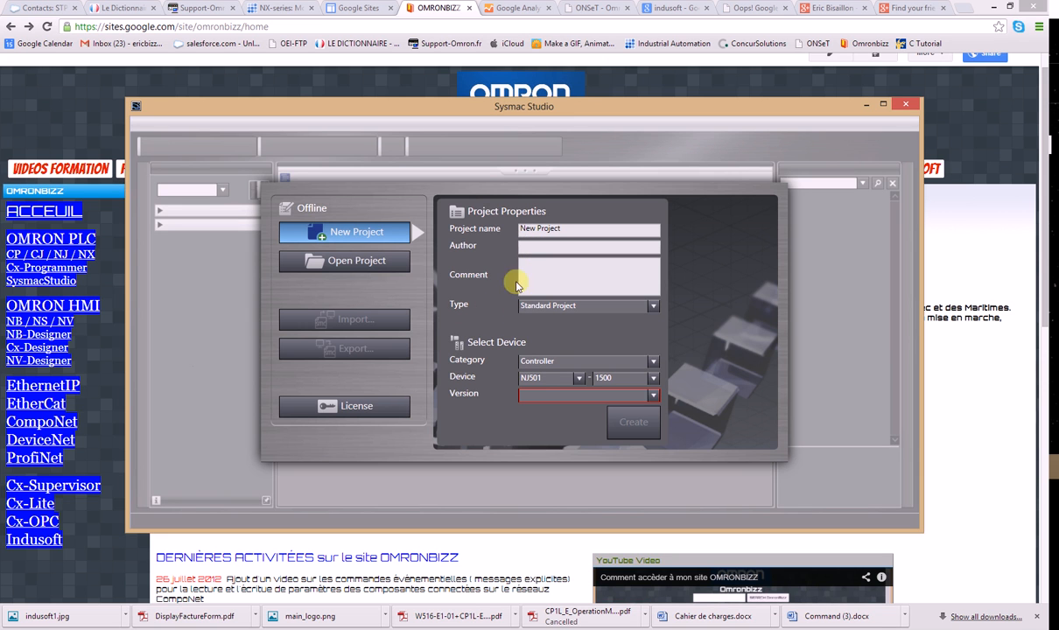
left_click(536, 417)
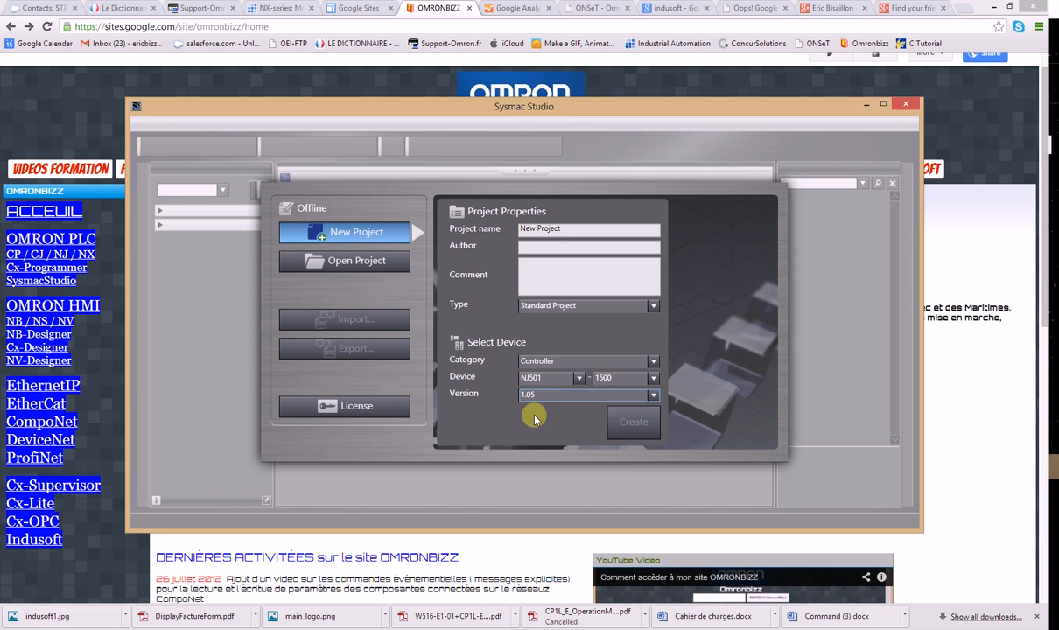
left_click(554, 378)
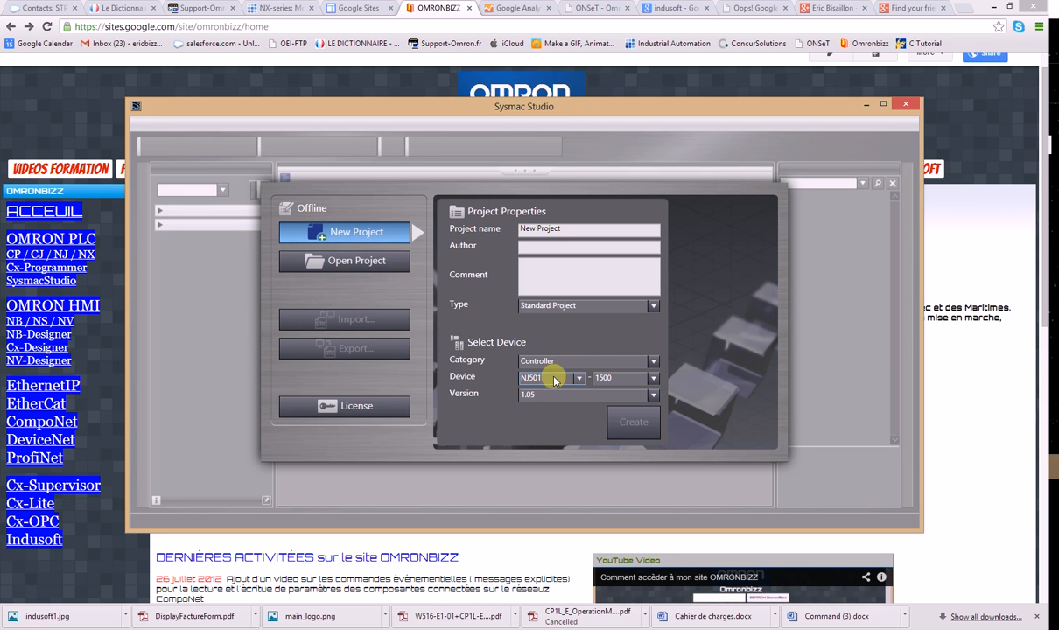
left_click(549, 394)
left_click(543, 395)
left_click(546, 406)
left_click(623, 427)
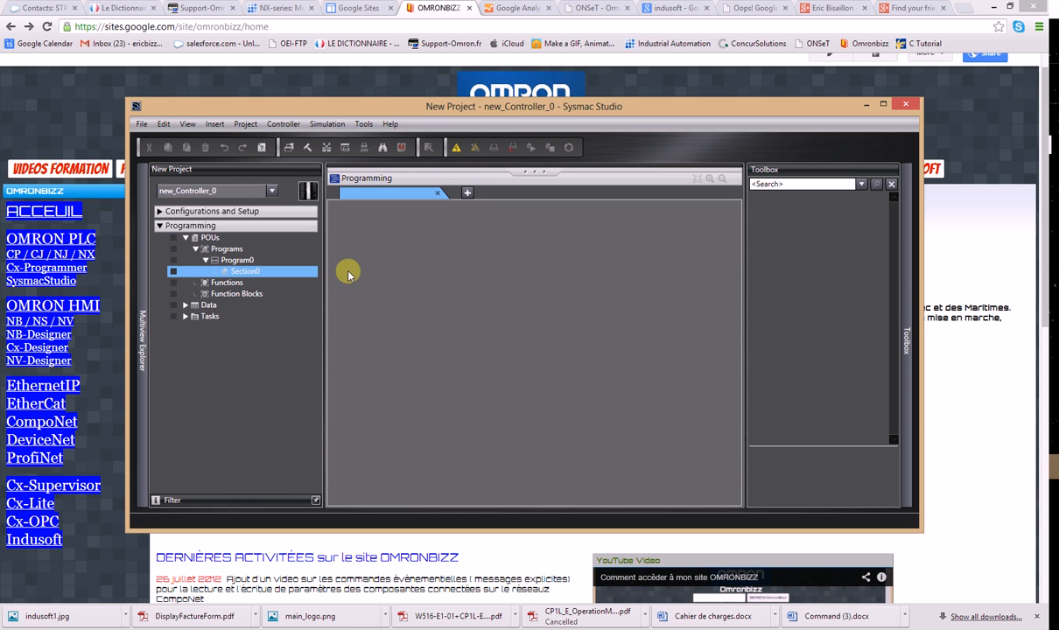
- Add StrucExample.slr from the OMRON\Data\Lib folder to the new project's library references
left_click(245, 123)
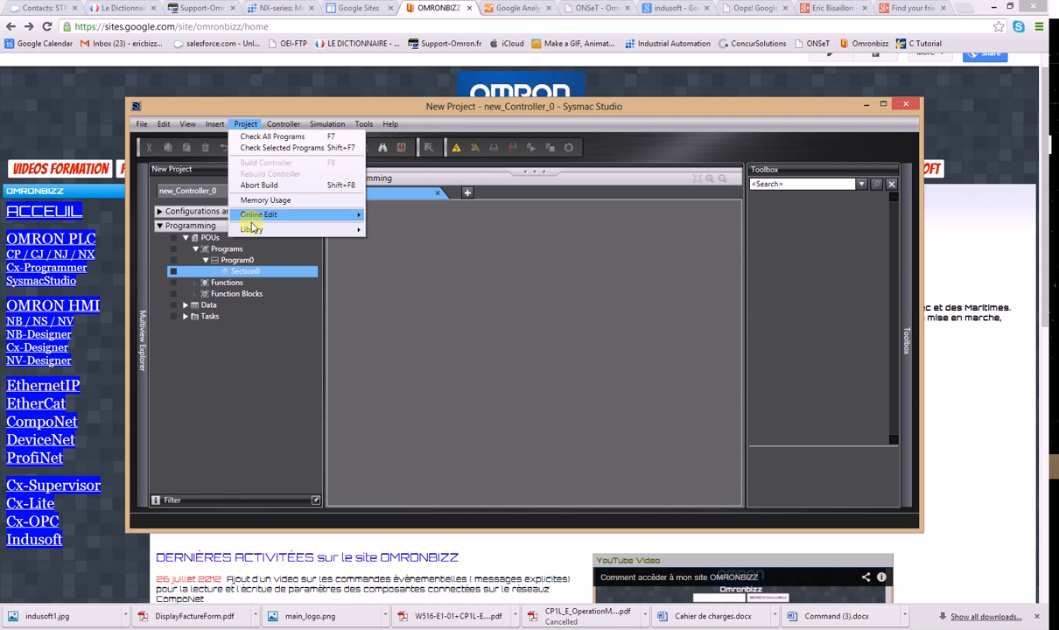
mouse_move(328, 229)
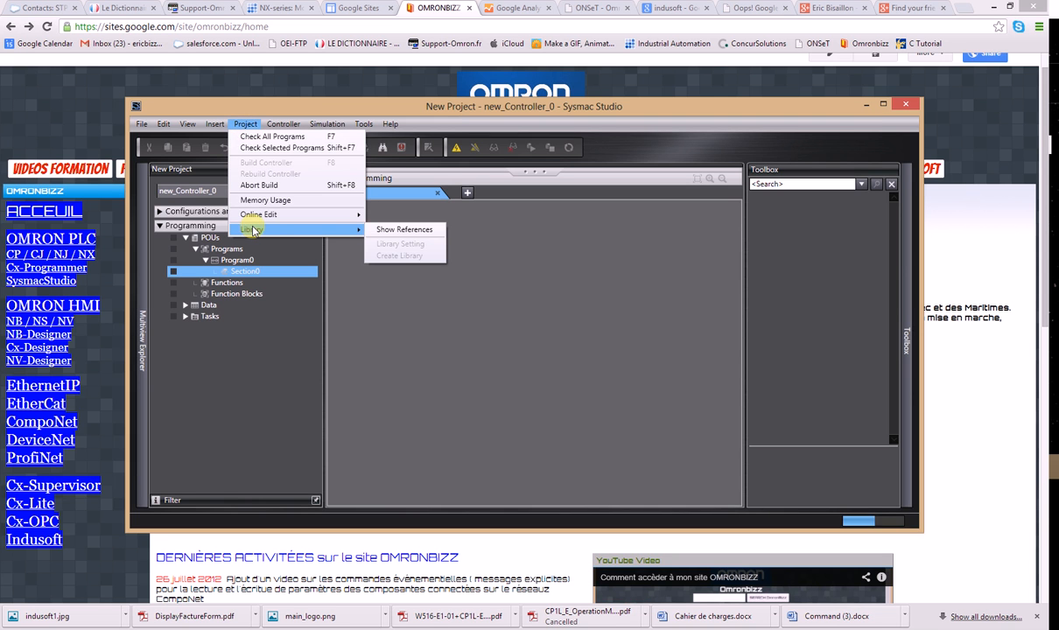
left_click(376, 231)
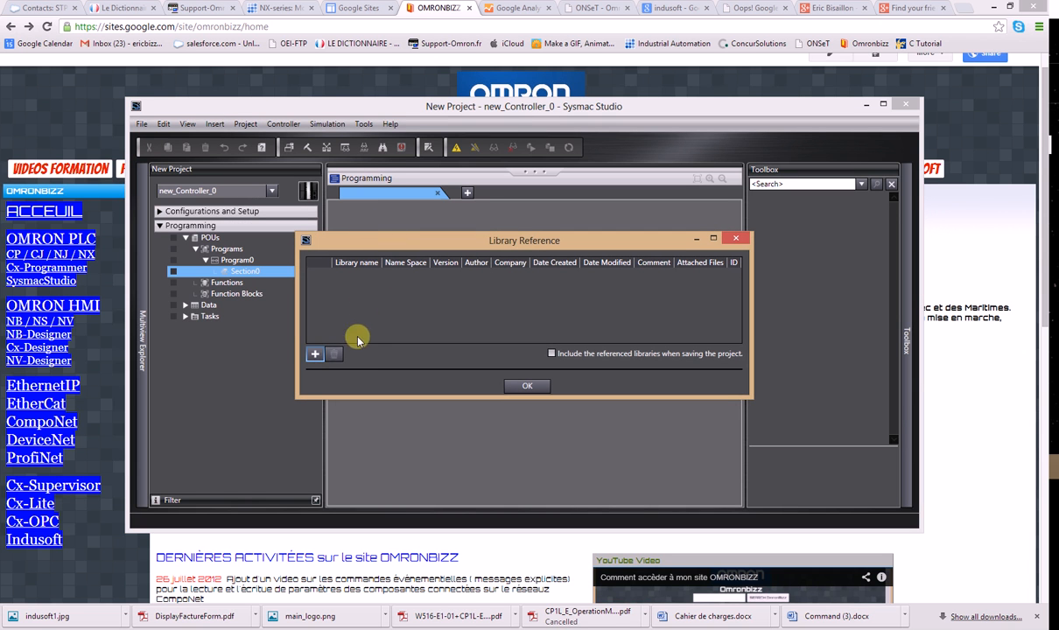
left_click(315, 355)
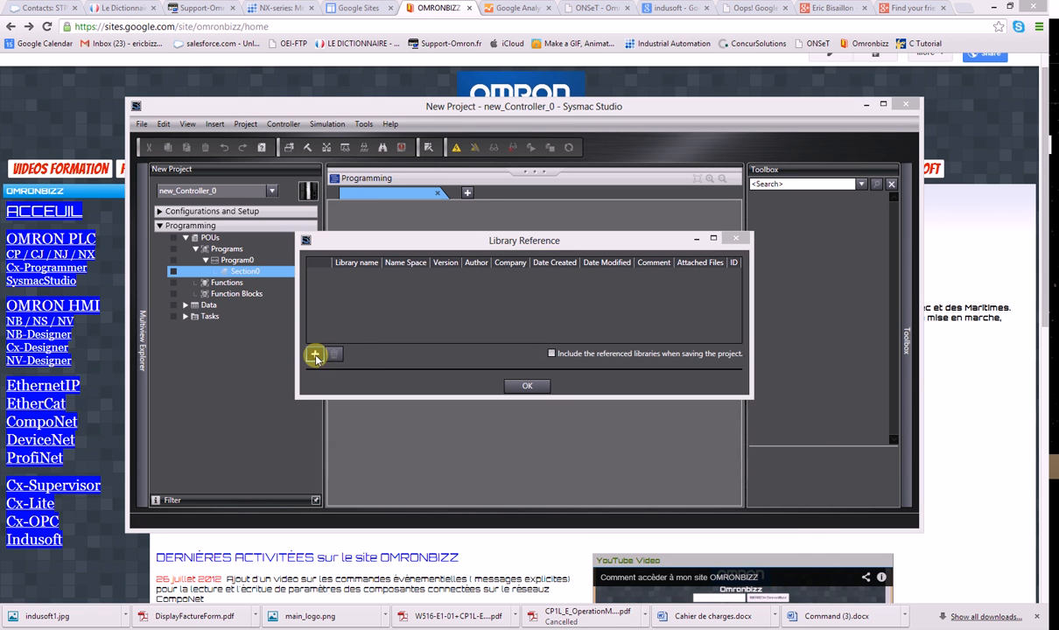
left_click(438, 351)
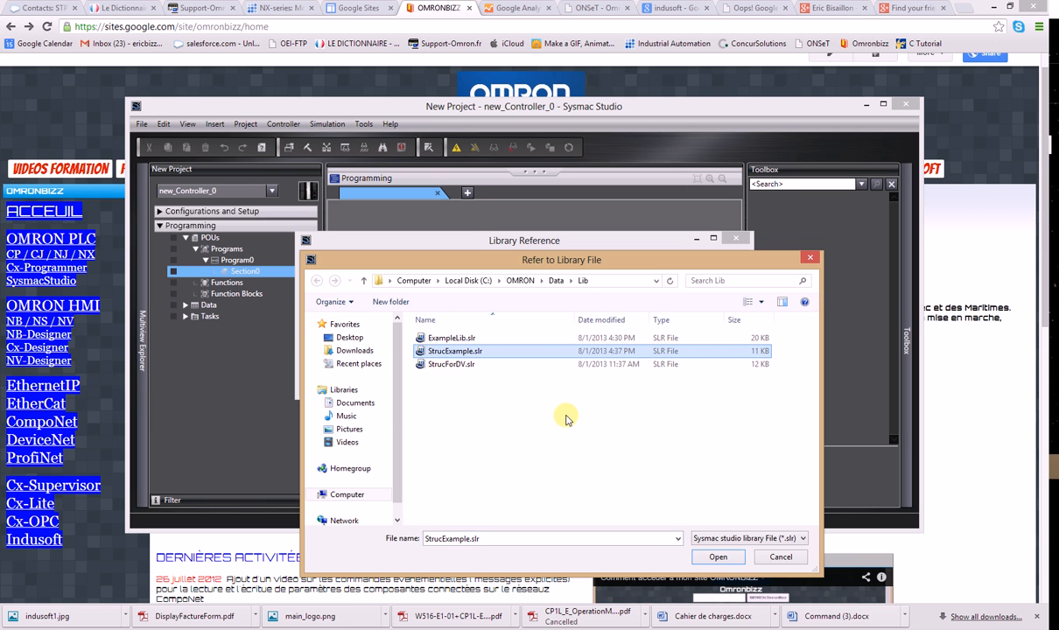
left_click(704, 559)
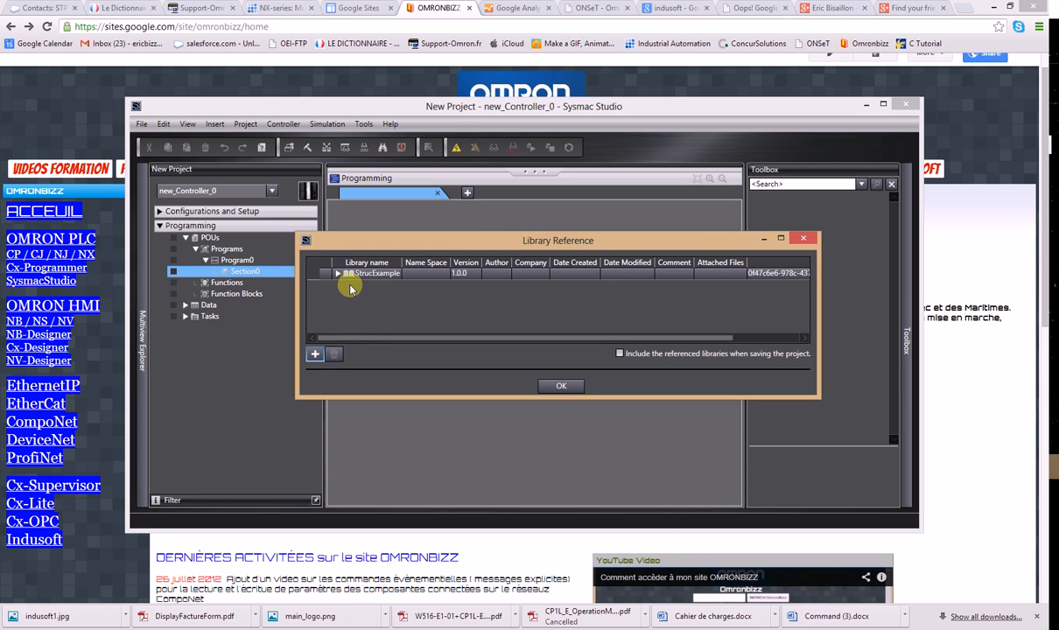
- Examine the data types in the referenced StrucExample library, and close the library references
left_click(341, 275)
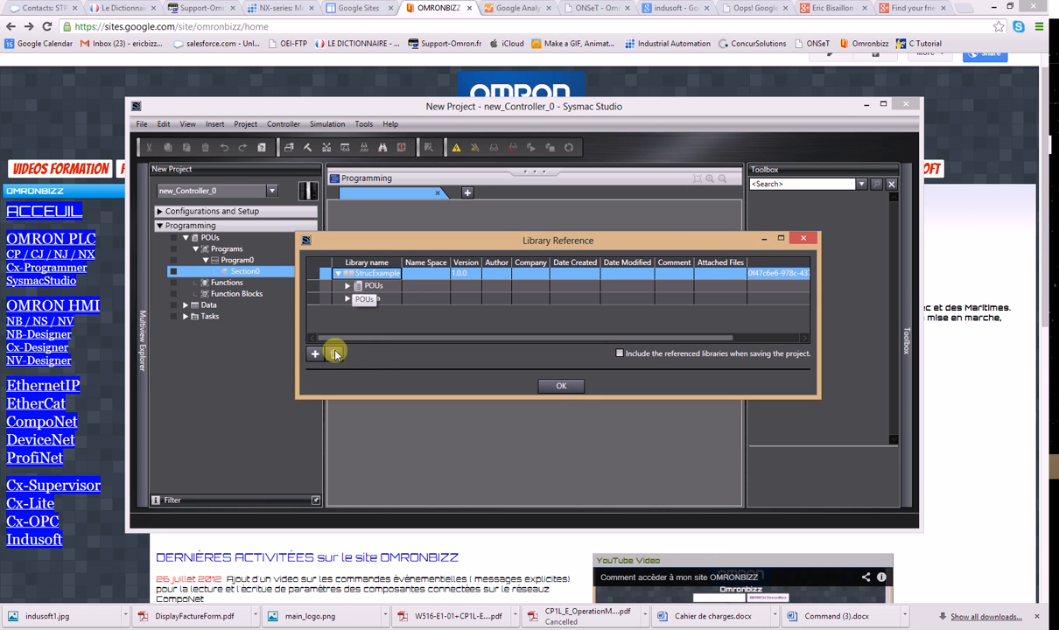
left_click(347, 299)
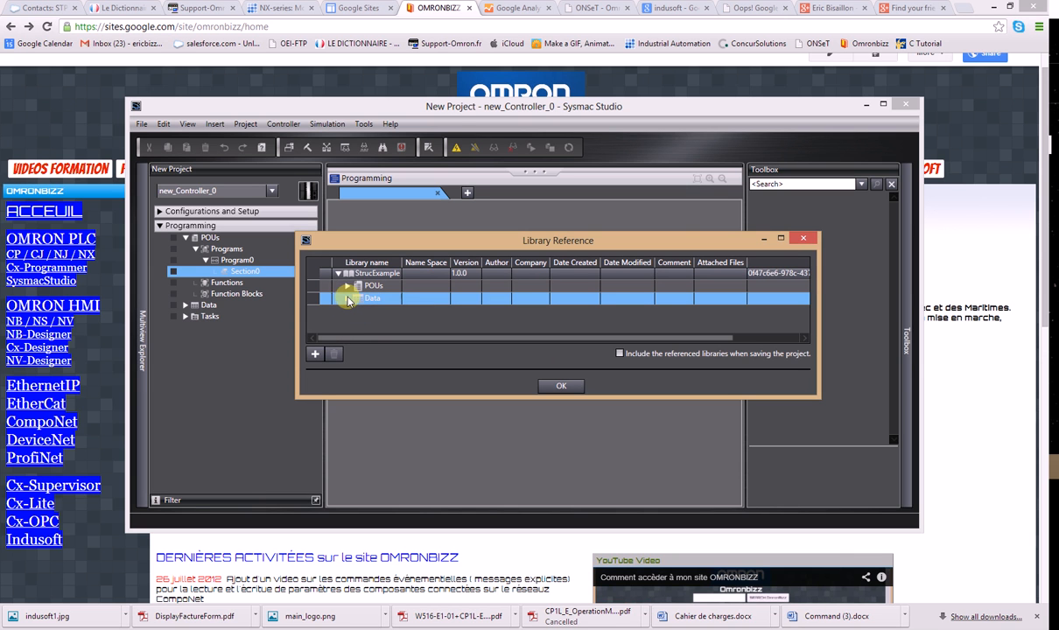
left_click(348, 299)
left_click(368, 311)
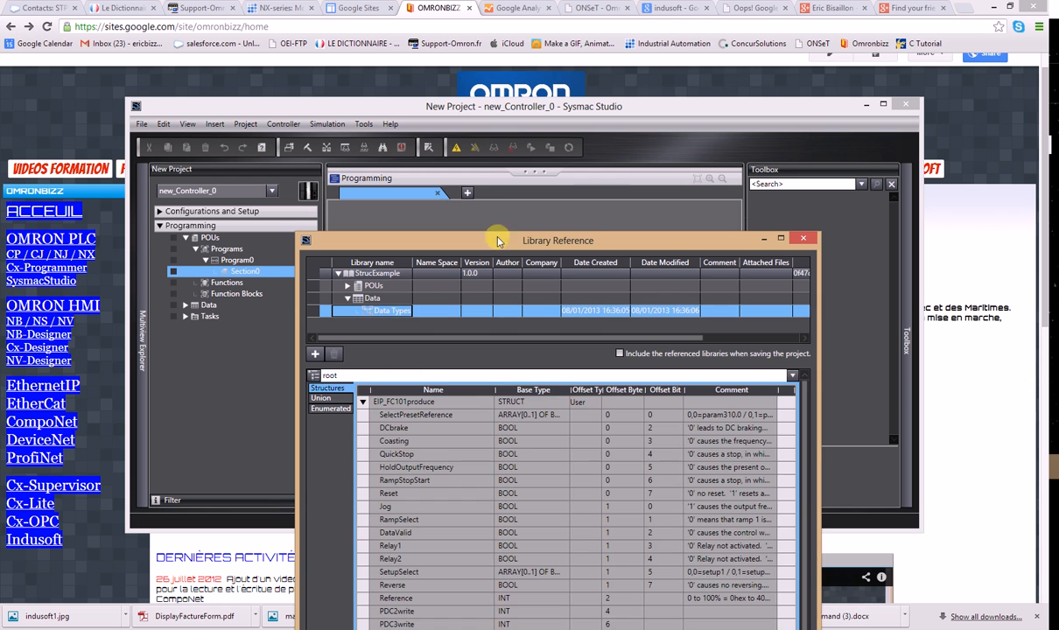
left_click_drag(485, 239, 446, 91)
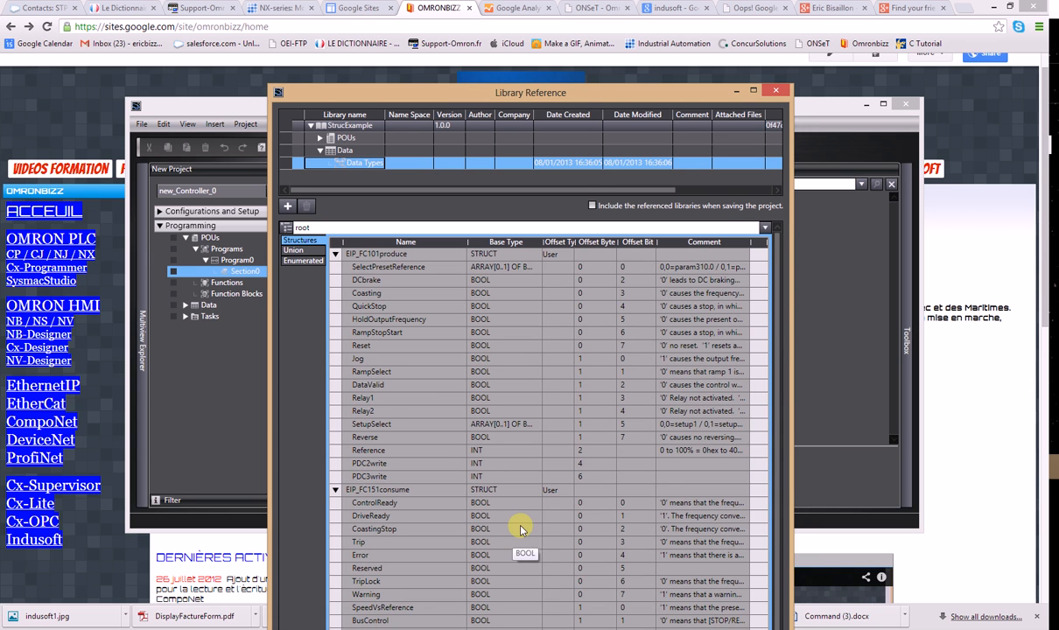
left_click(773, 92)
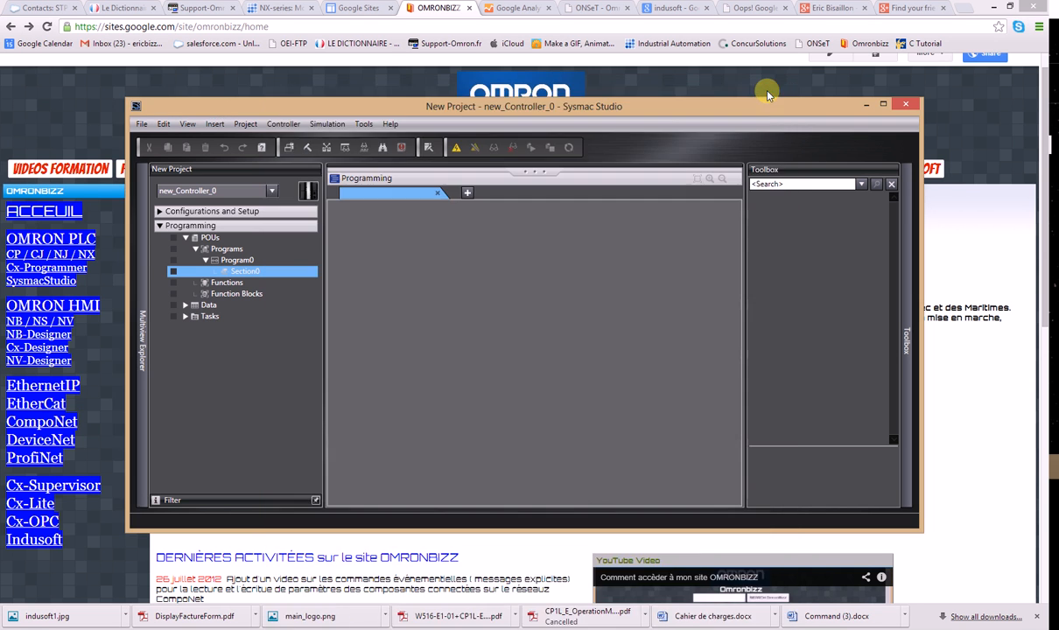
- Add a global variable named Varateur9 with the data type EIP_FC101produce
left_click(185, 306)
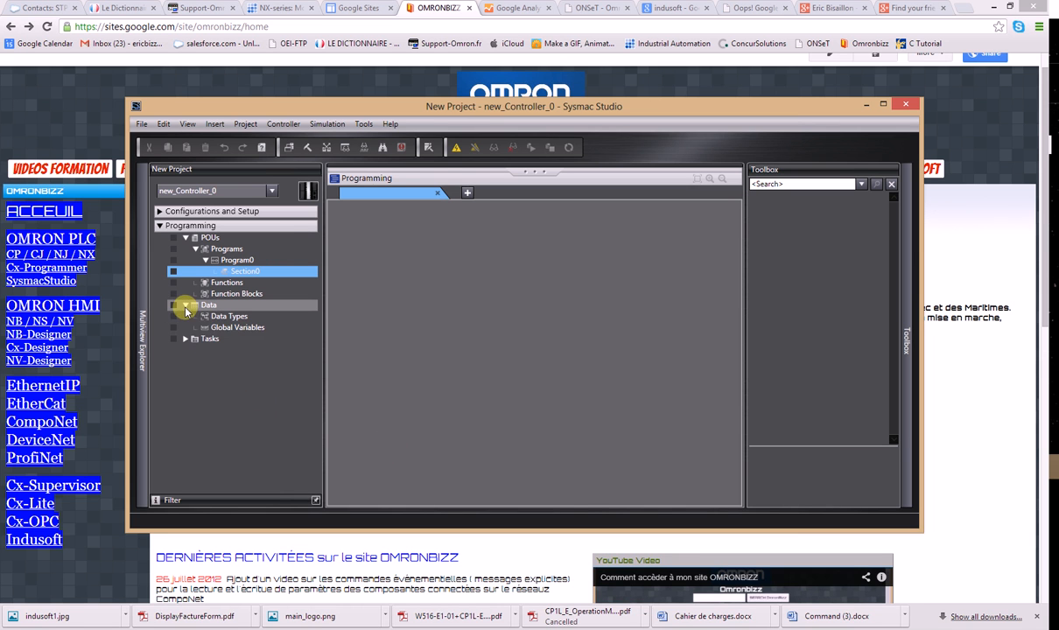
double_click(219, 328)
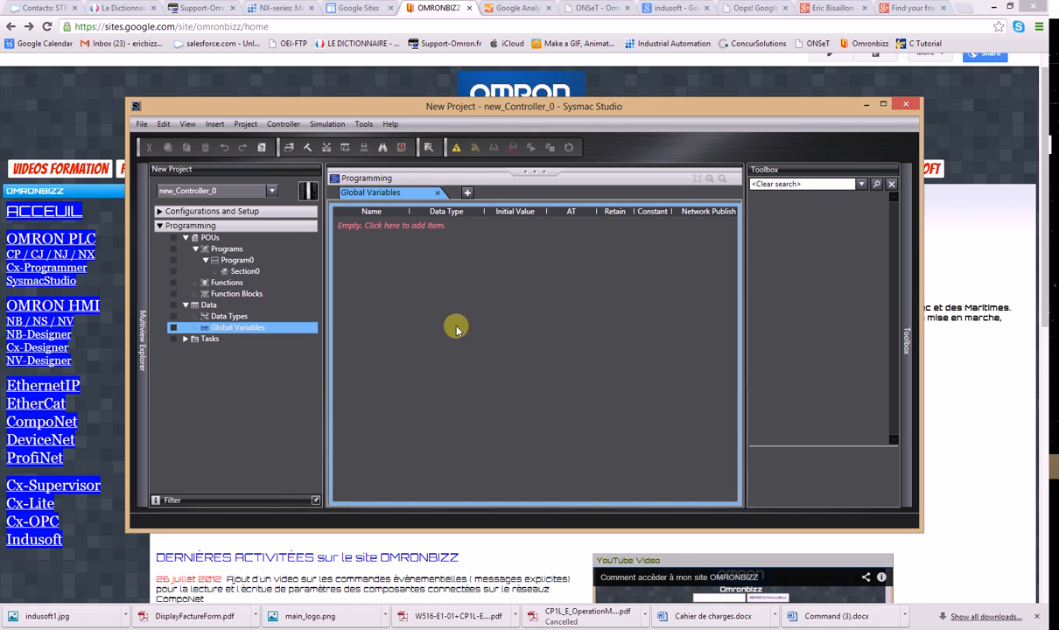
left_click(372, 224)
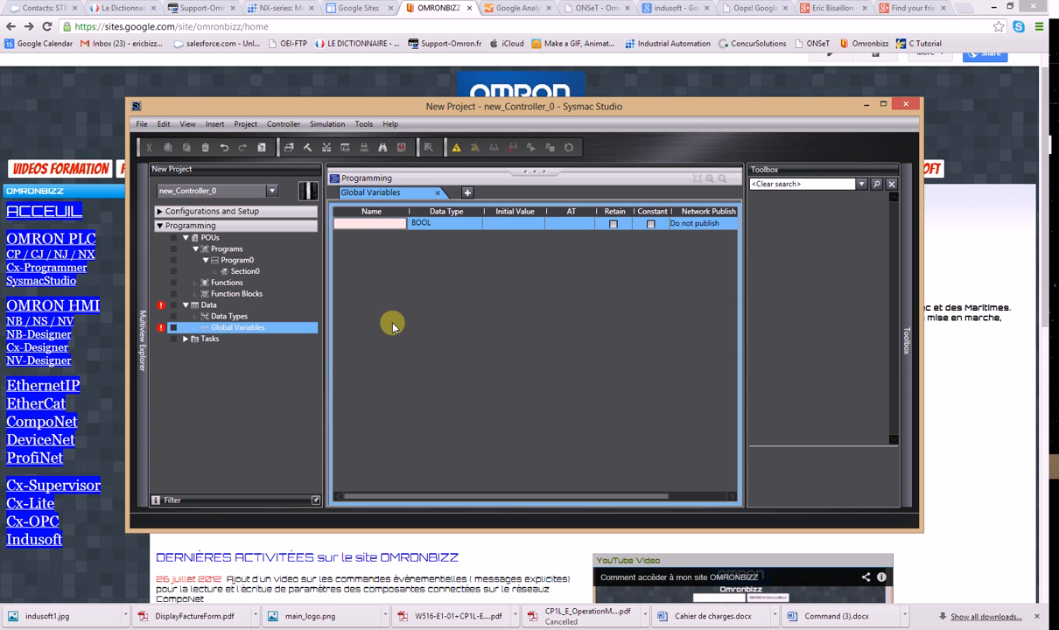
type("Varateur9")
left_click(418, 223)
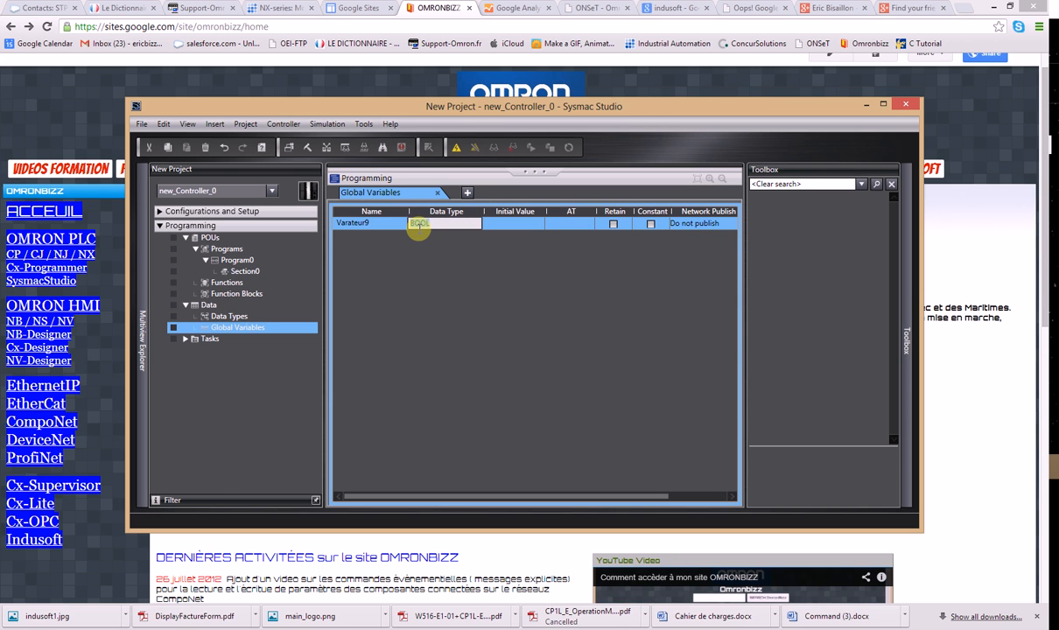
type("E")
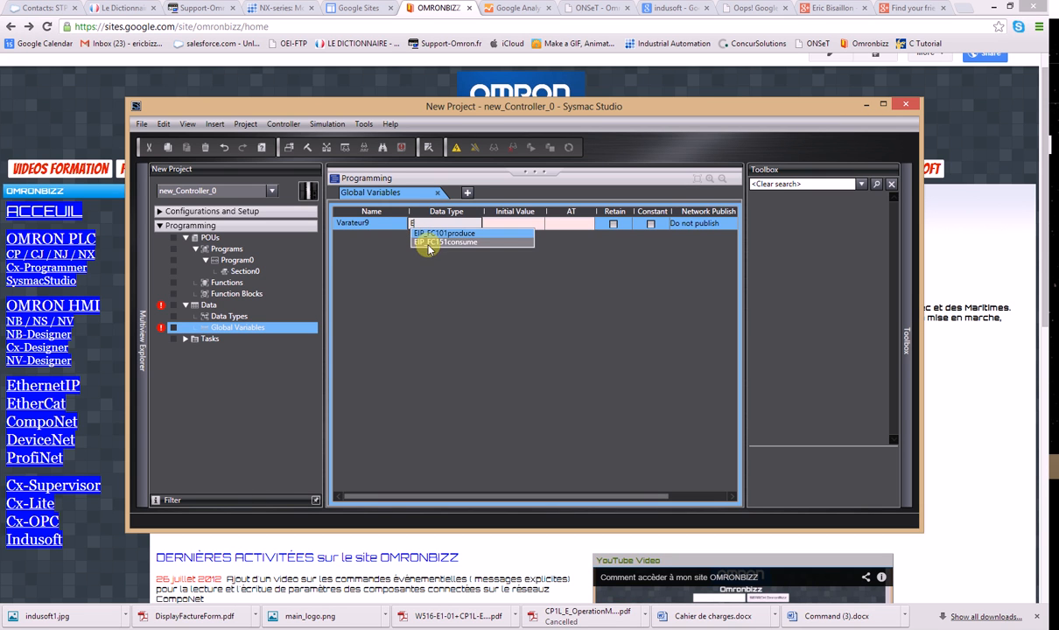
left_click(419, 233)
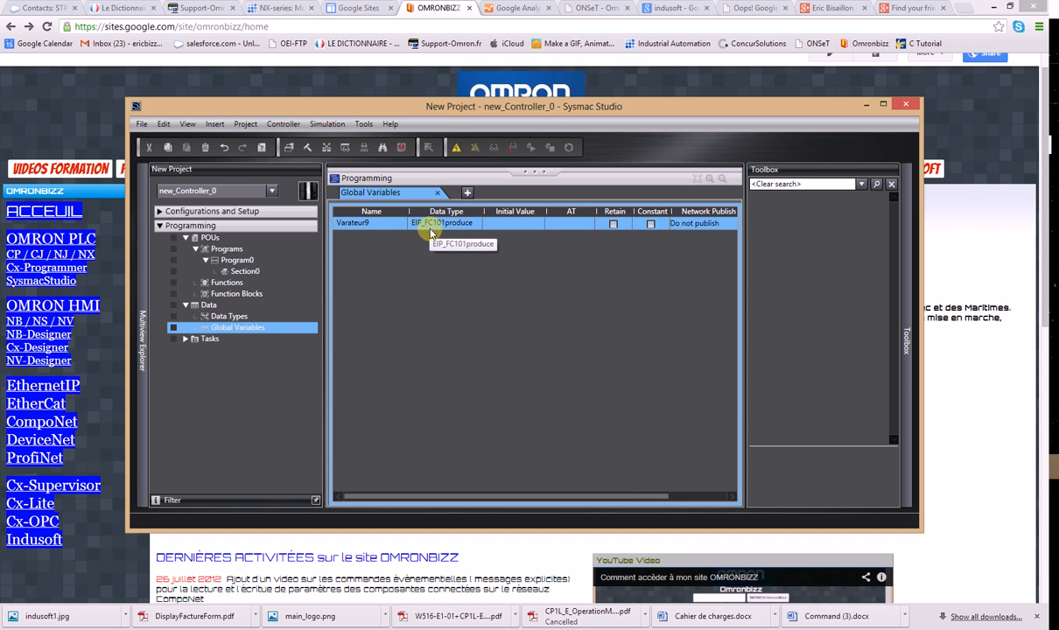
- Review the structures in the StrucExample library reference, collapse EIP_FC101produce and EIP_FC151consume, and close the references
left_click(280, 126)
mouse_move(246, 126)
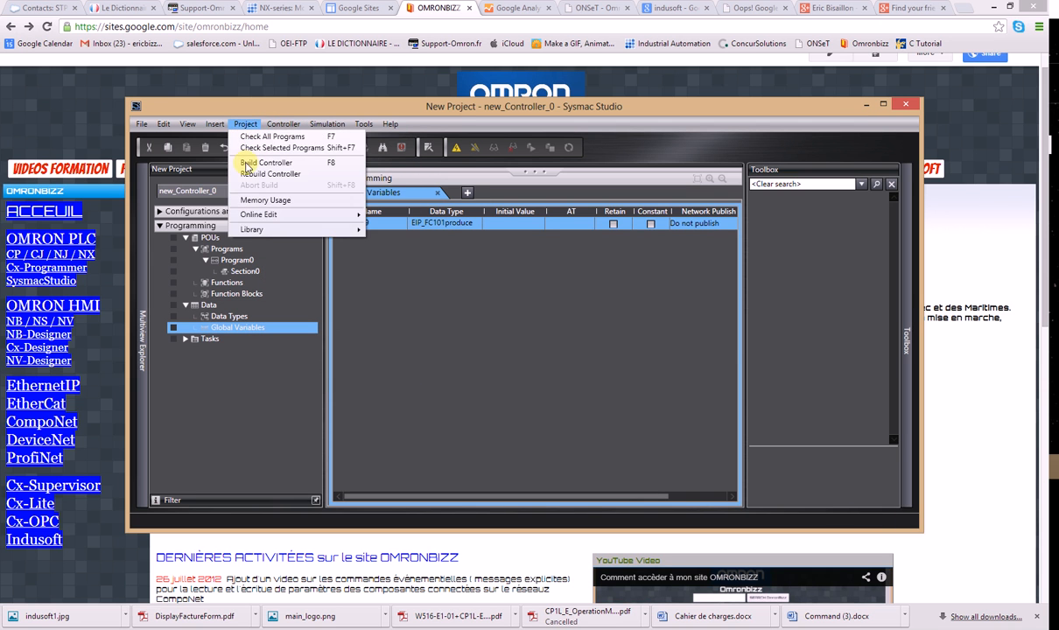
mouse_move(337, 229)
left_click(380, 233)
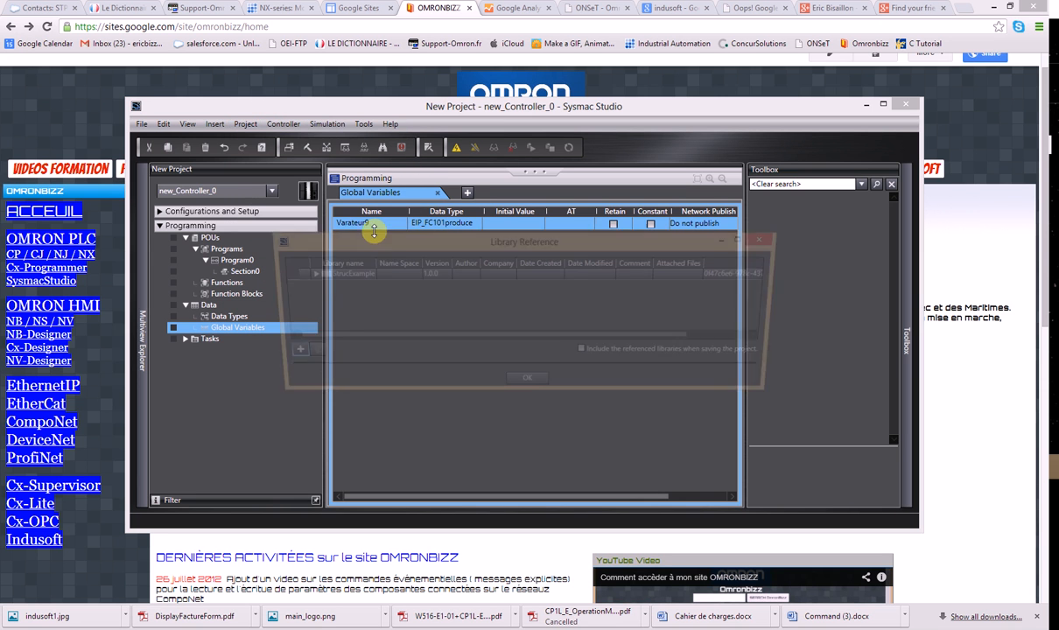
left_click(303, 275)
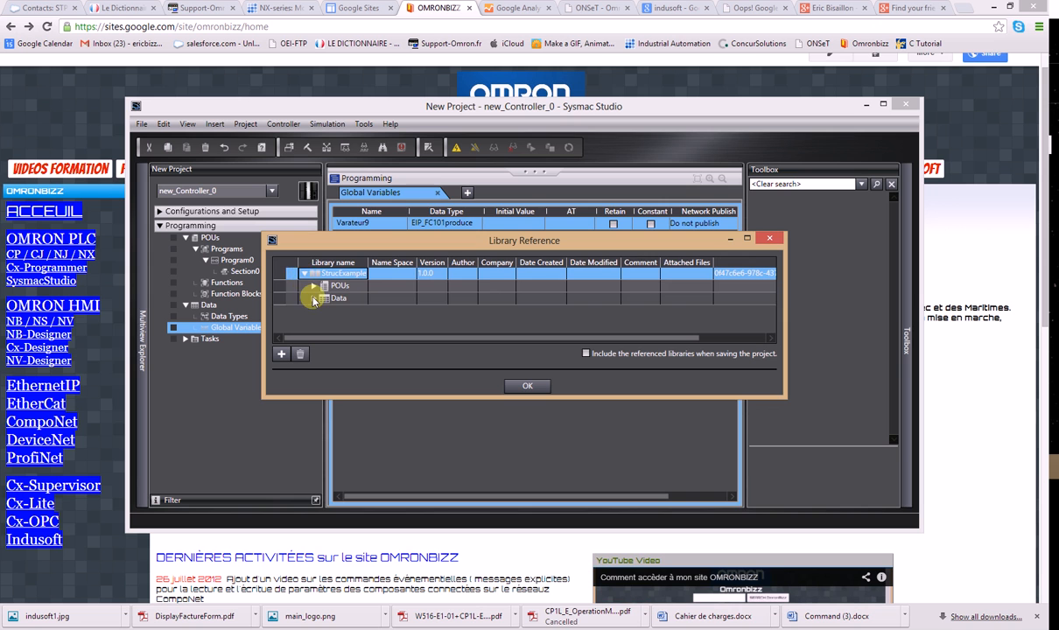
left_click(312, 298)
left_click(326, 310)
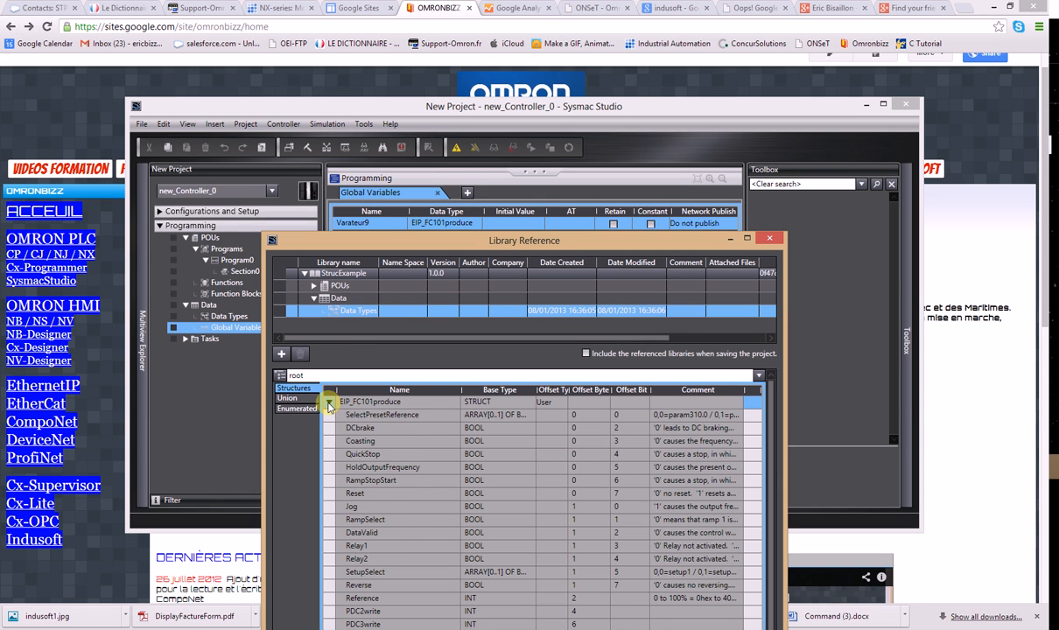
left_click(330, 417)
left_click(330, 405)
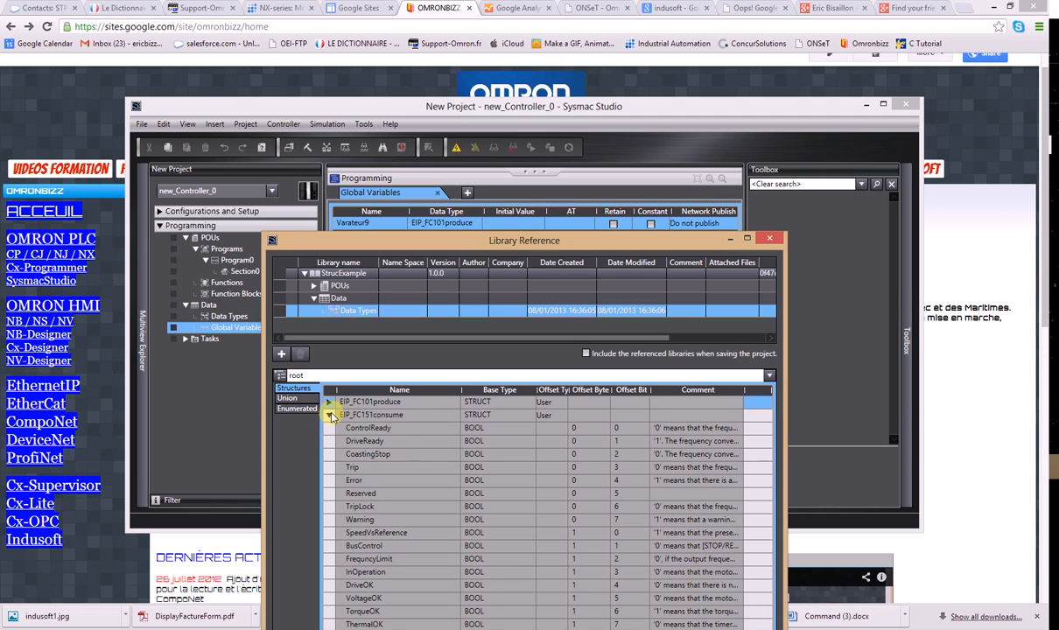
left_click(331, 403)
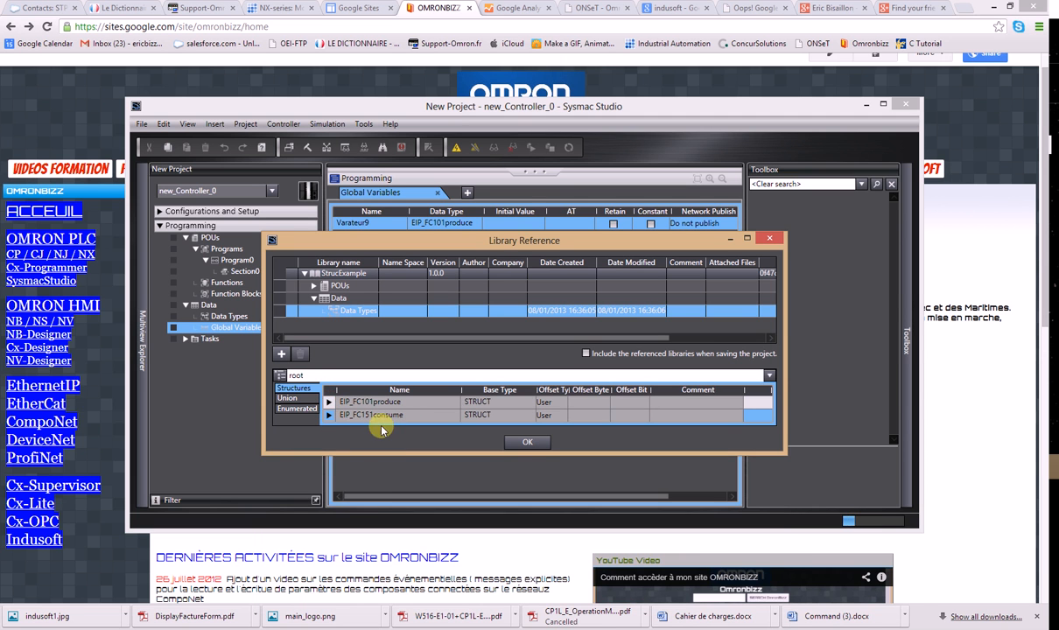
left_click(518, 444)
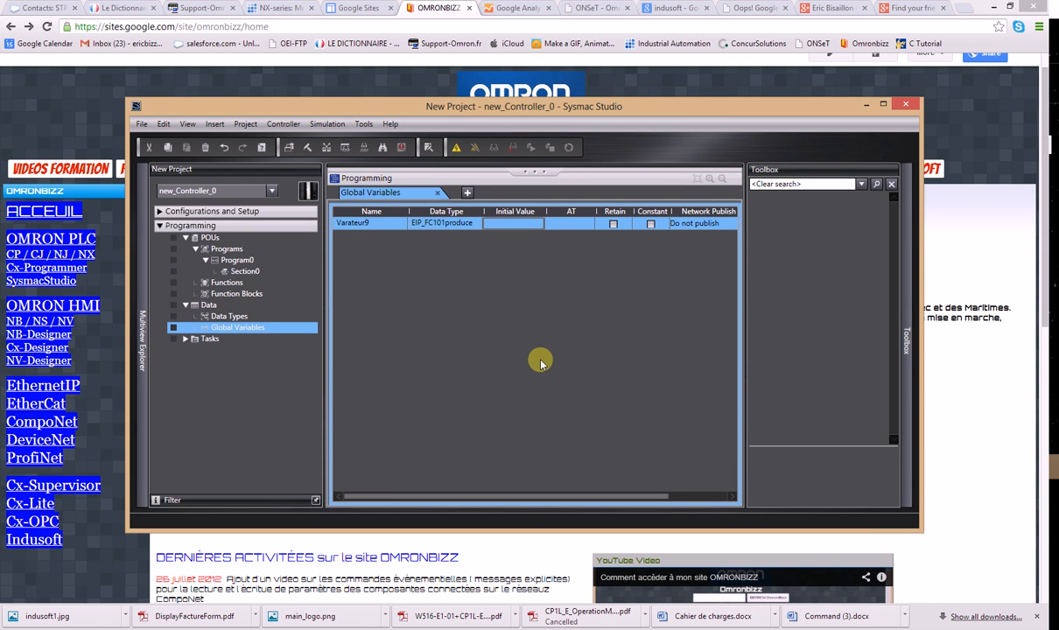
key("Return")
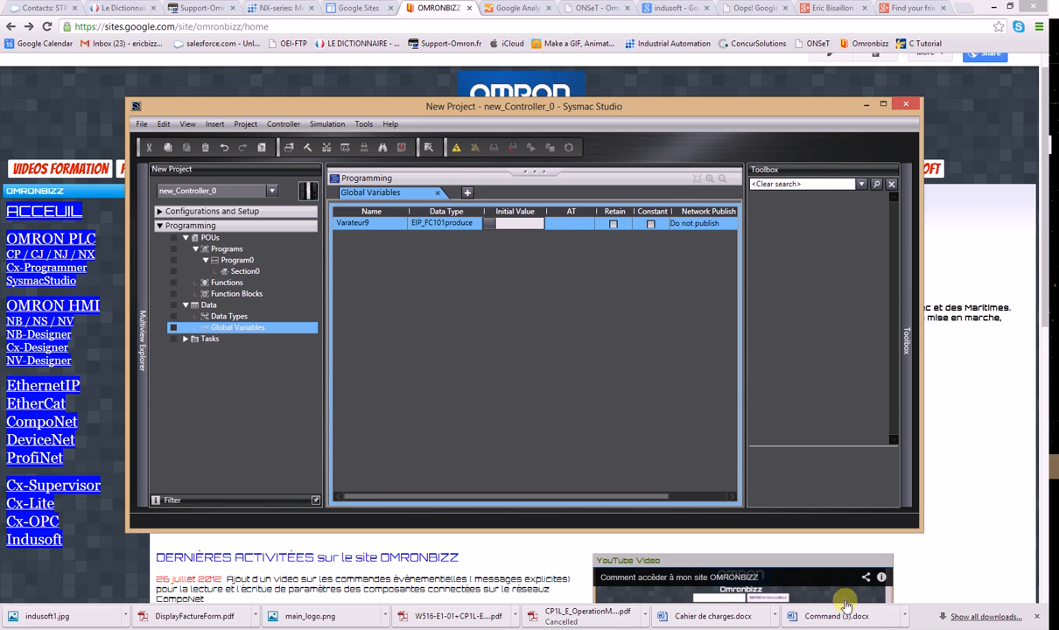
left_click(917, 624)
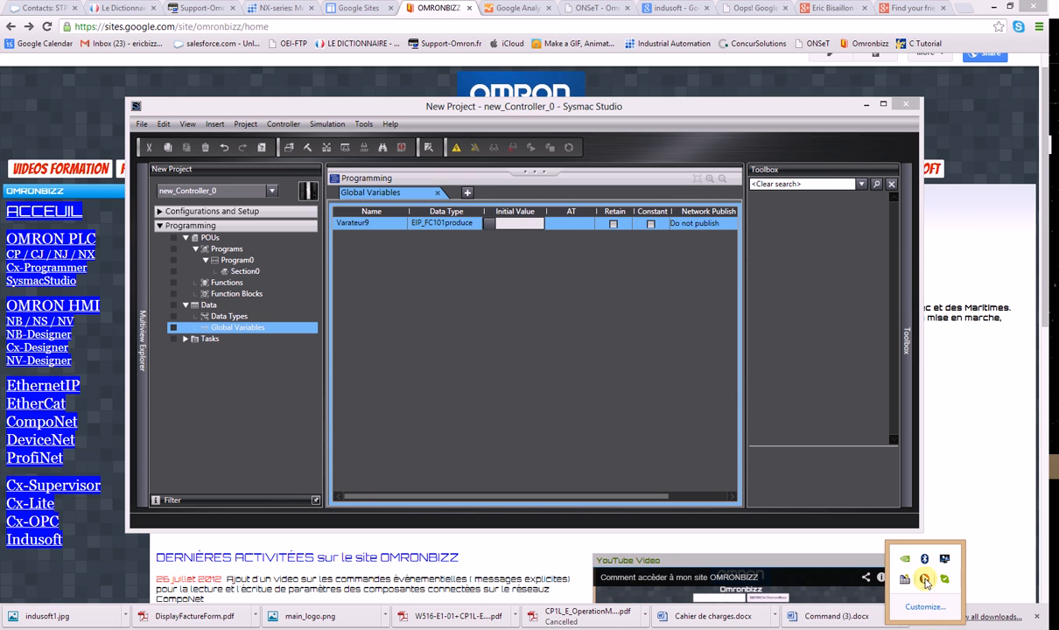